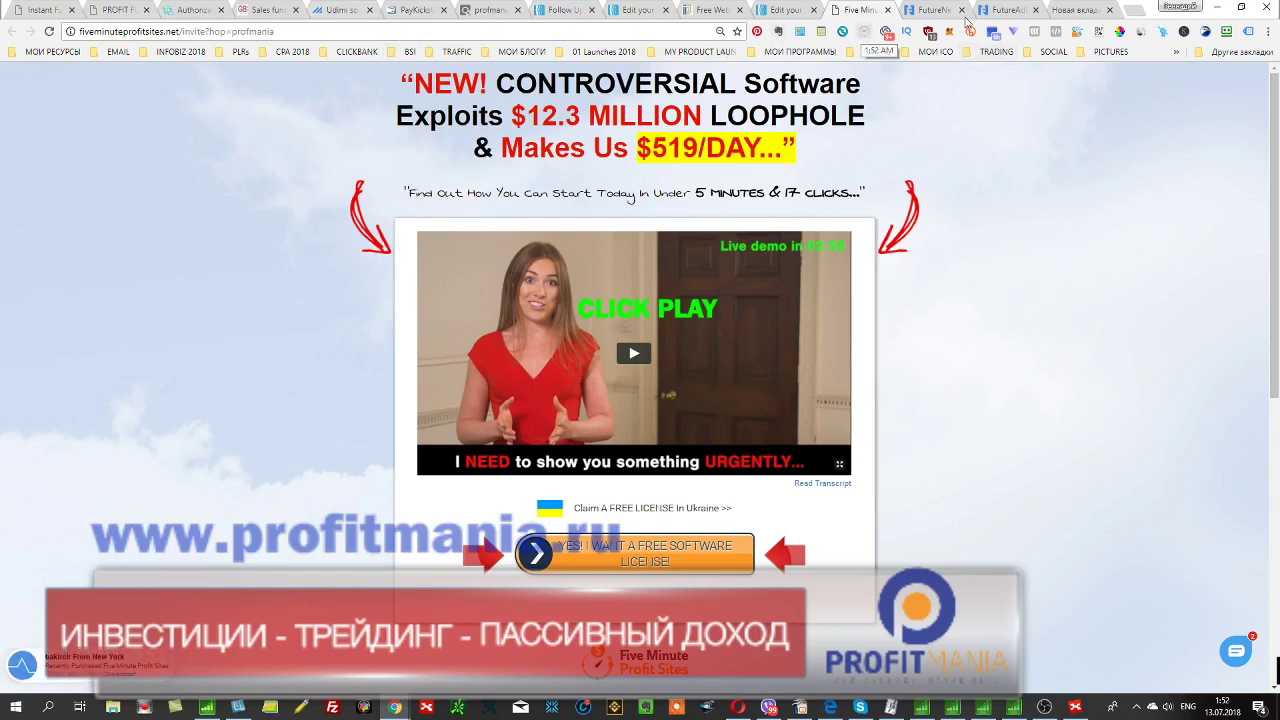
Switch to FutureAdPro, open the ad management page and review the existing ads with their assigned views and clicks.
click(1005, 11)
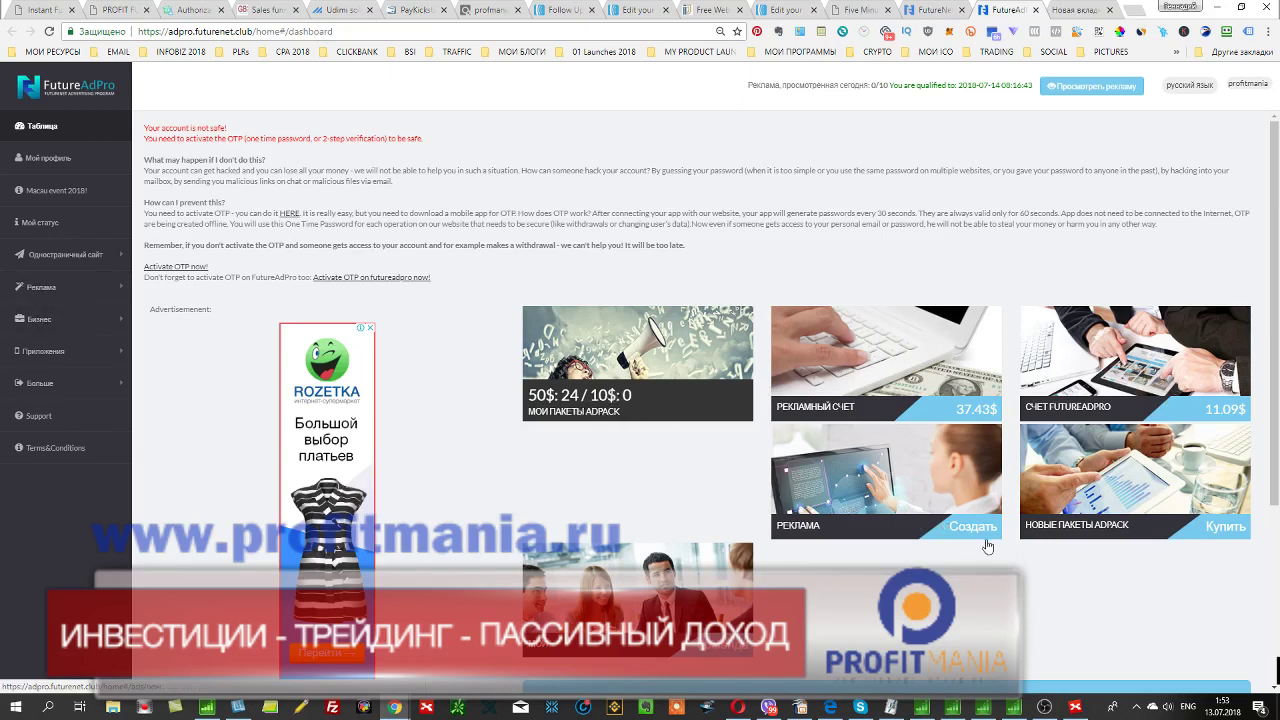
click(34, 289)
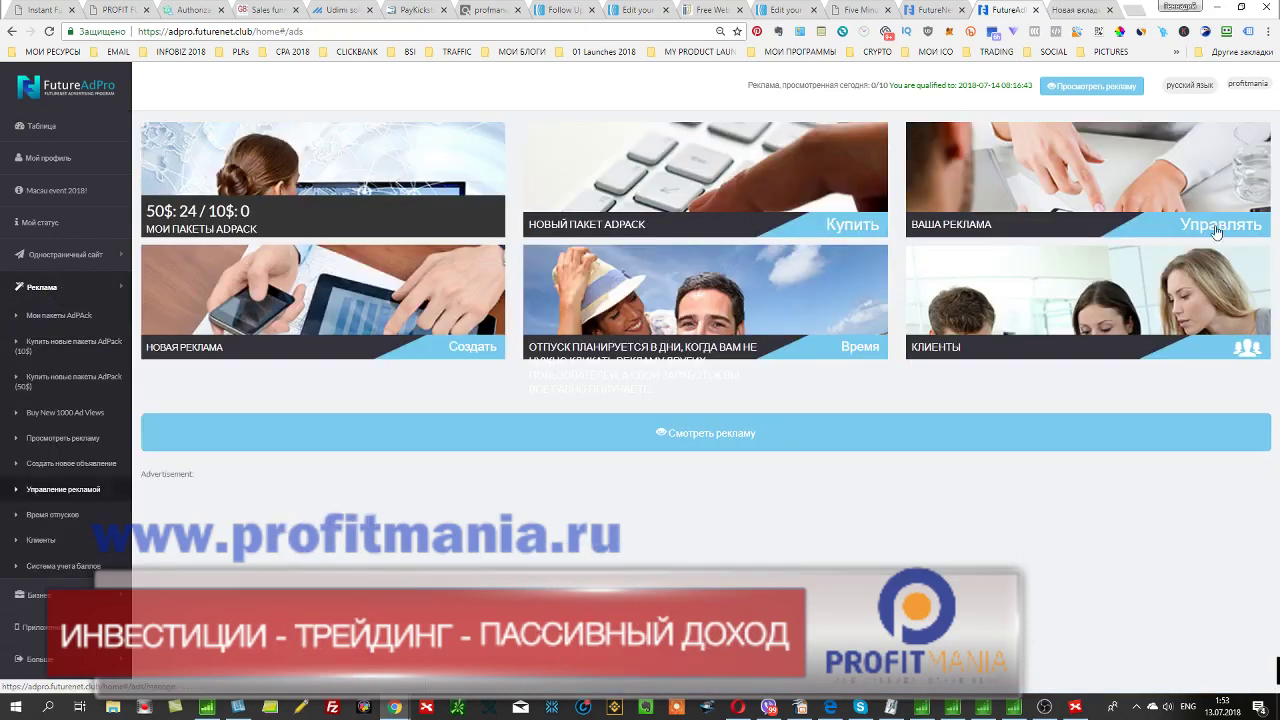
click(1216, 230)
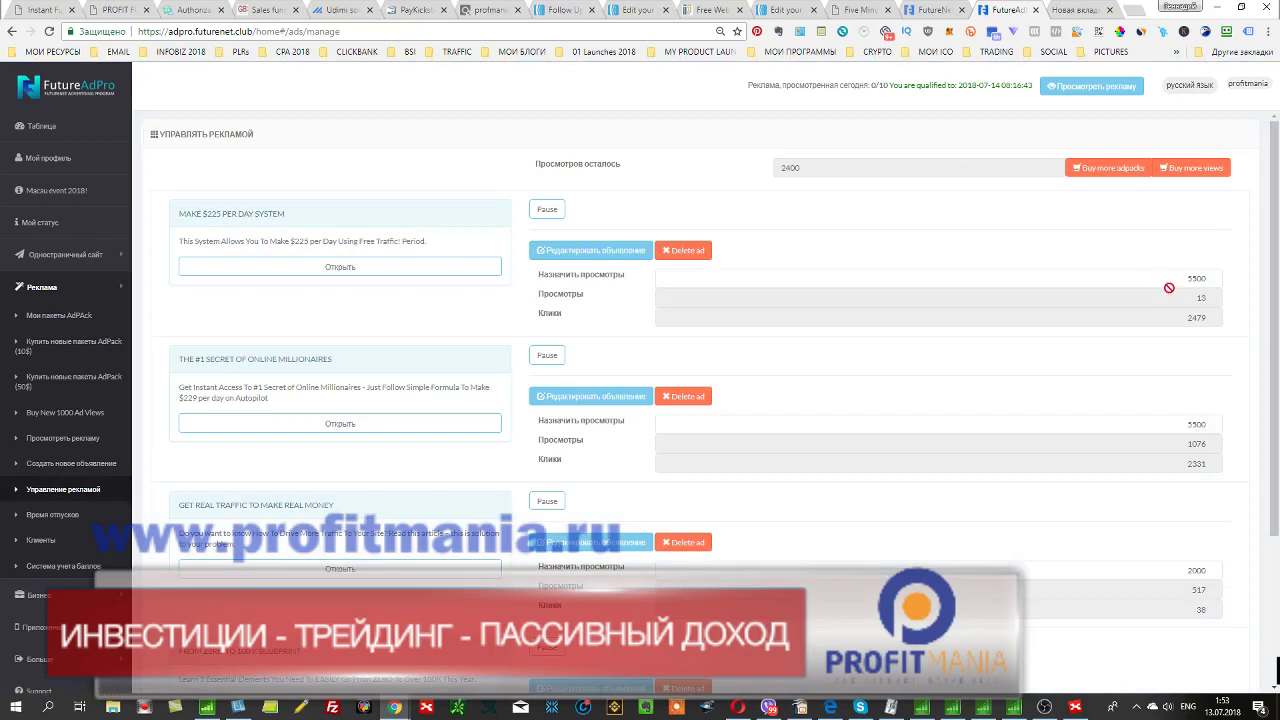
scroll(1008, 325, down, 3)
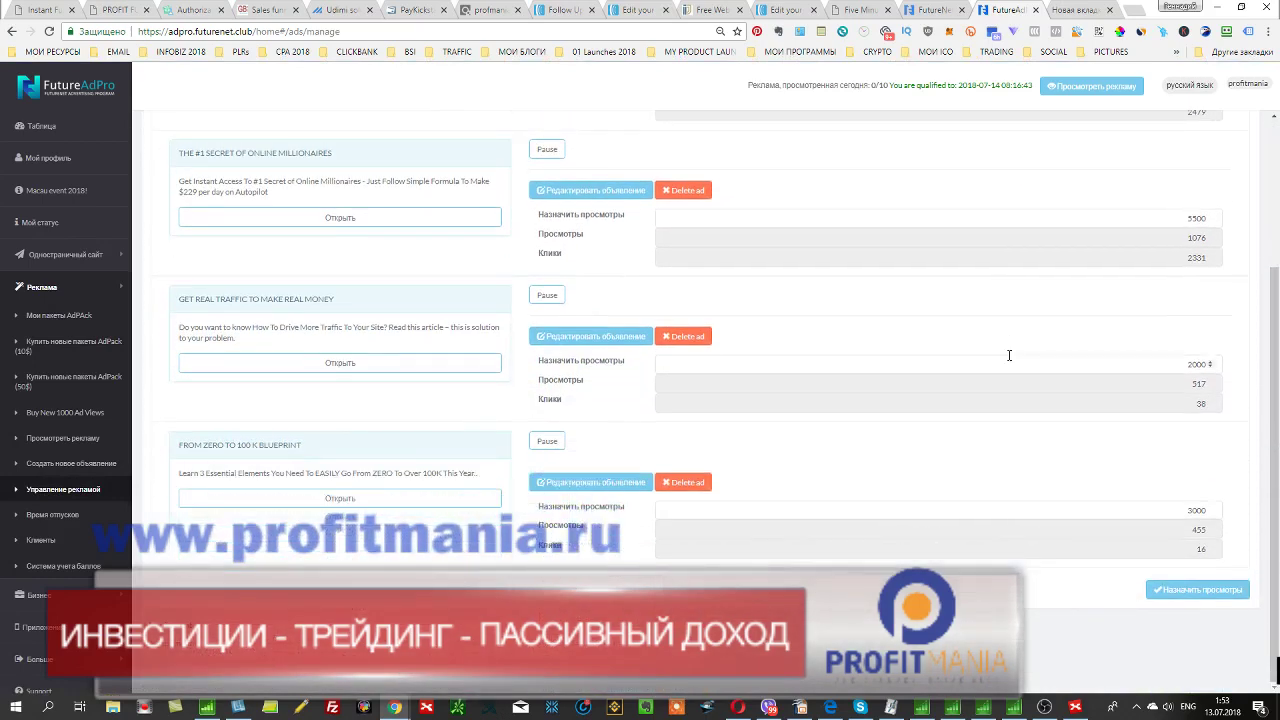
scroll(1009, 355, up, 1)
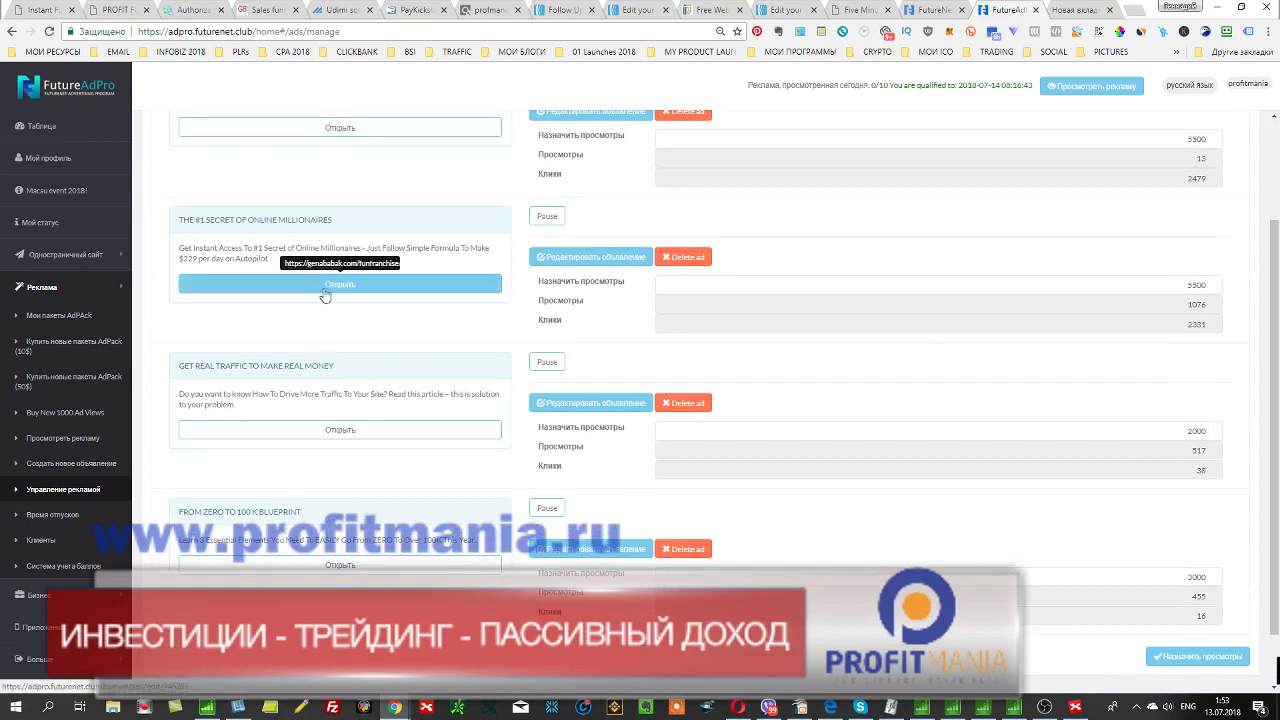
scroll(813, 296, up, 2)
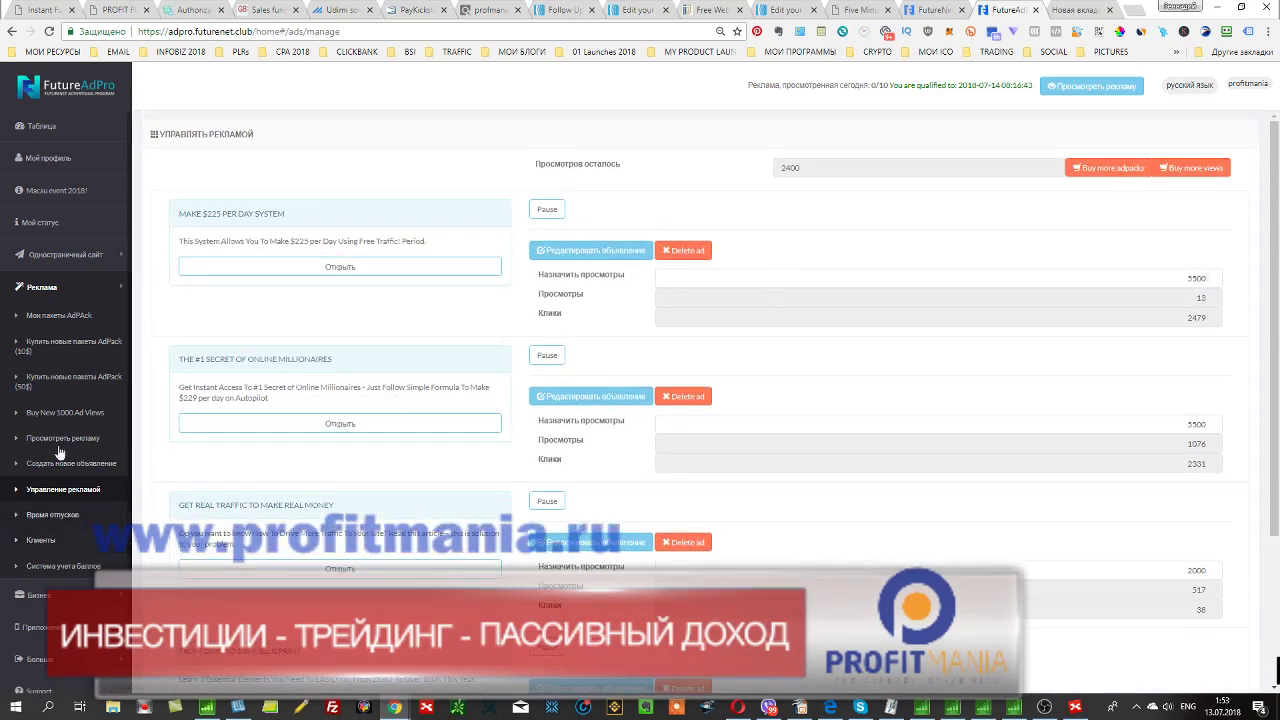
scroll(452, 427, down, 2)
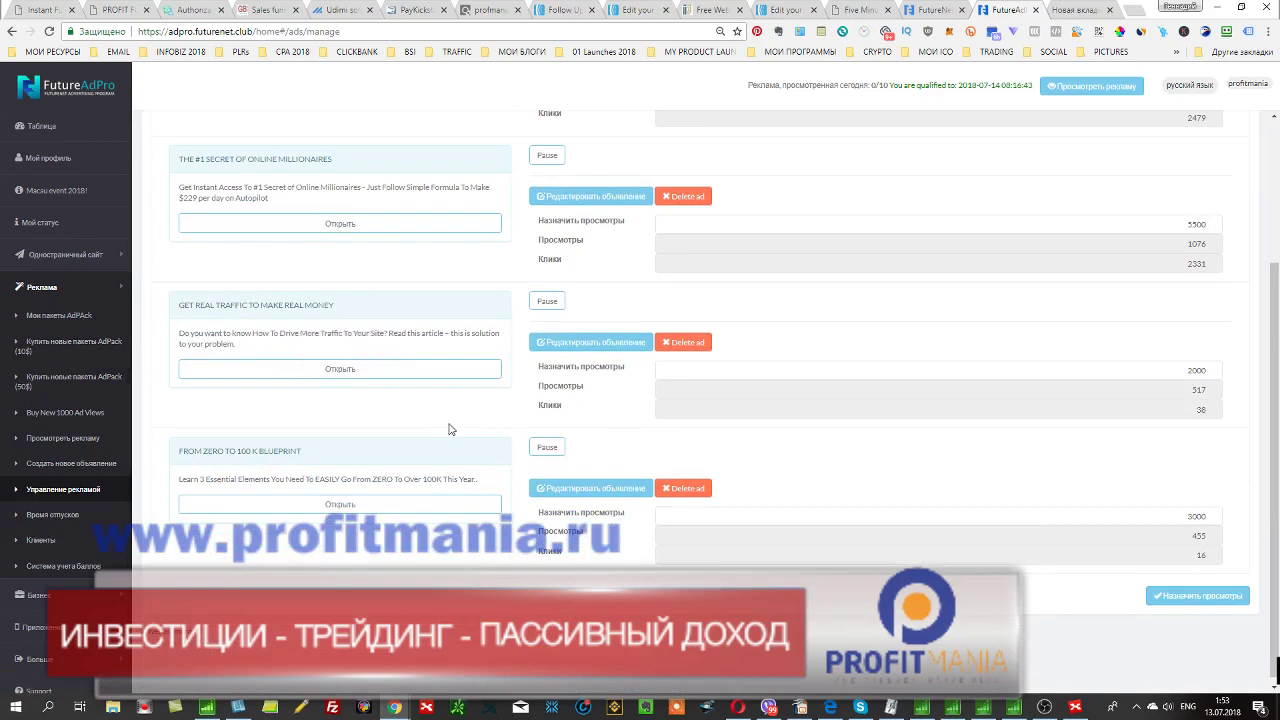
scroll(440, 372, up, 2)
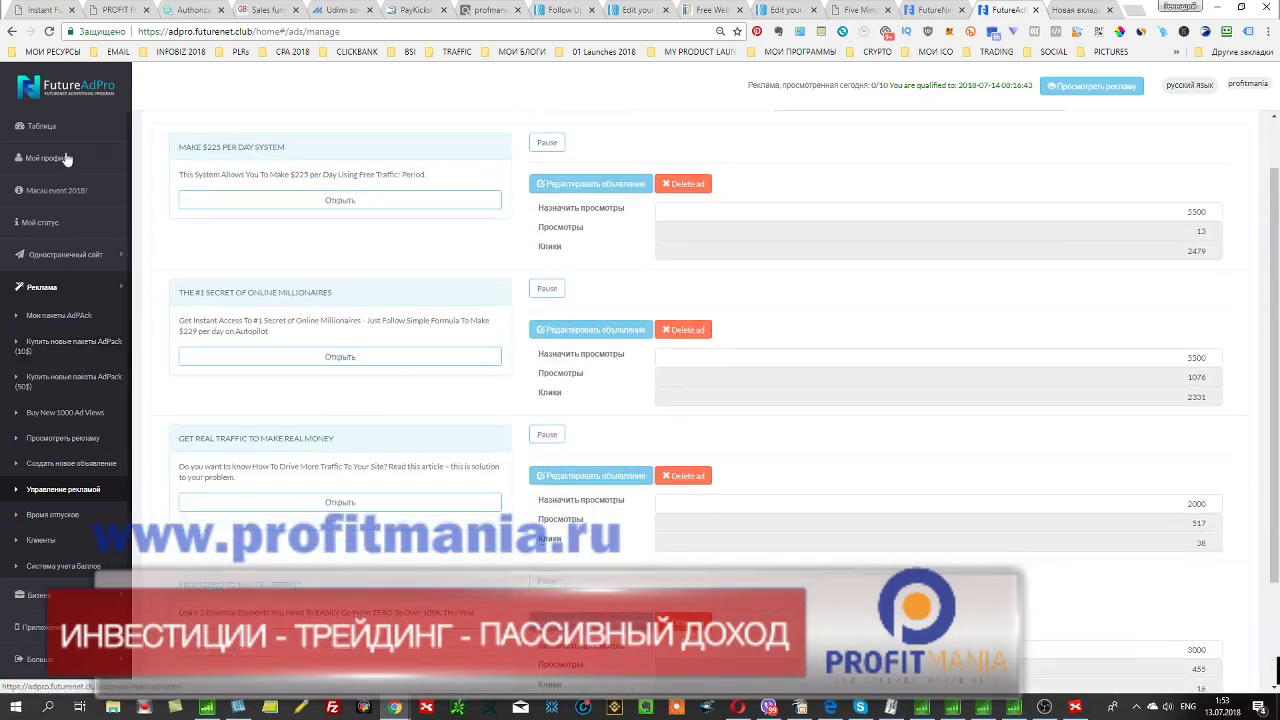
click(40, 130)
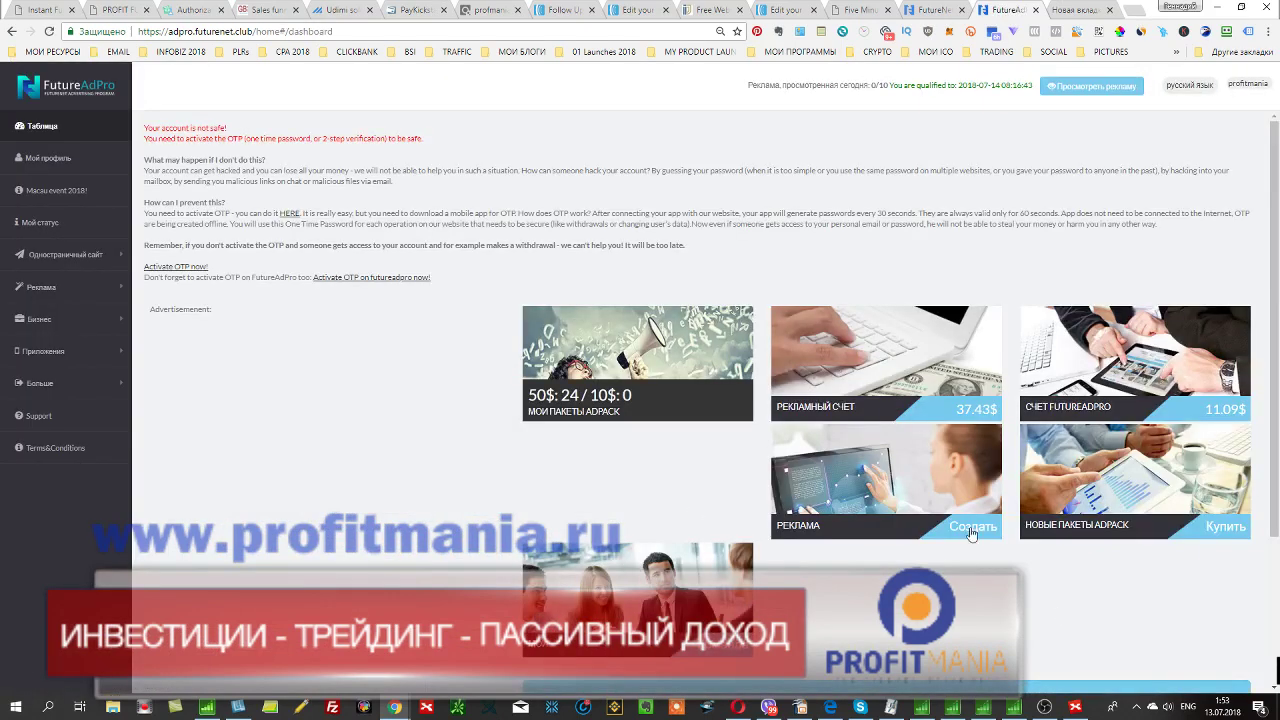
click(970, 533)
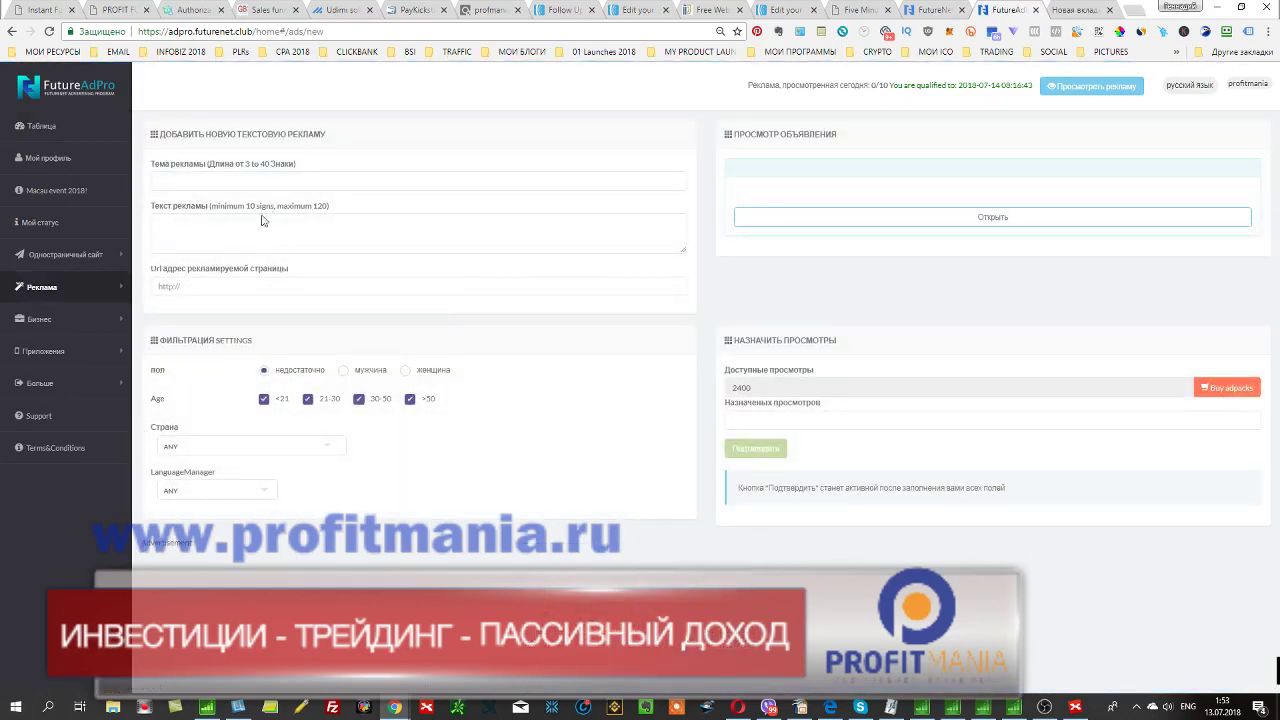
click(254, 287)
text(http://fiveminuteprofitsites.net/invite?hop=profmania)
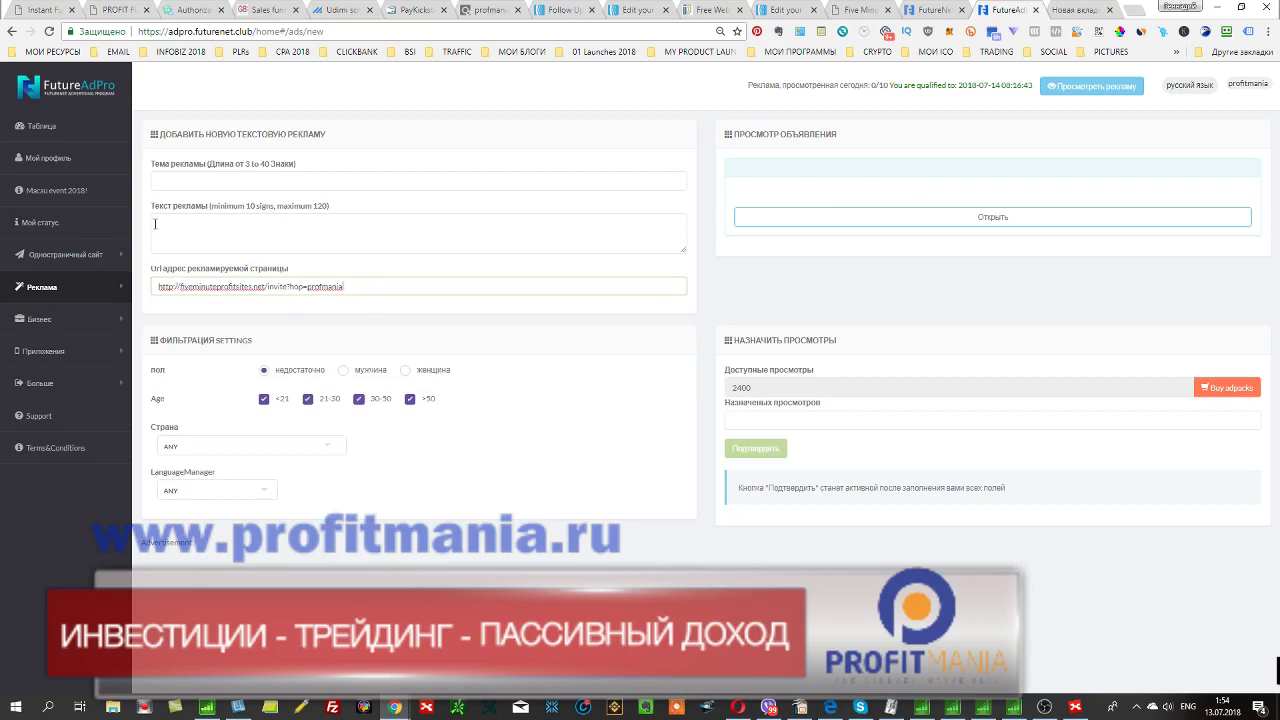
Copy the "NEW! CONTROVERSIAL Software Exploits $12.3 MILLION LOOPHOLE & Makes Us $519/DAY..." headline from the Five Minute Profit Sites page into the ad text.
click(212, 180)
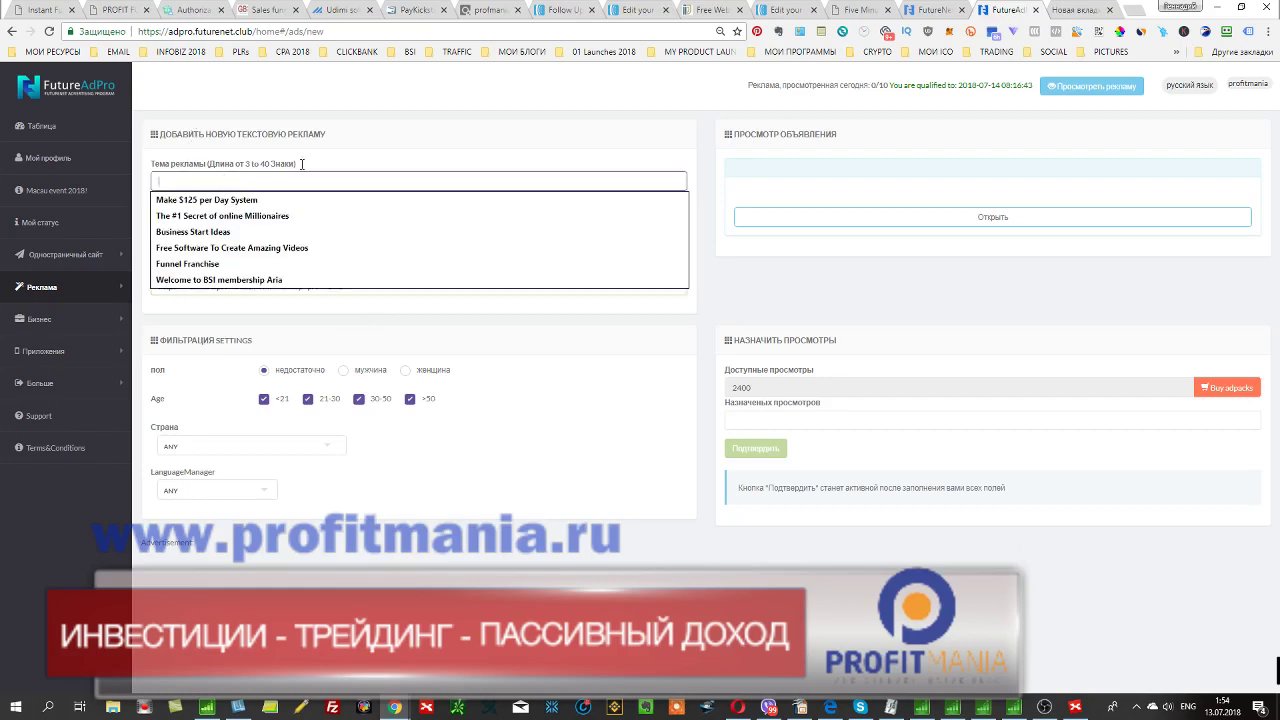
click(866, 14)
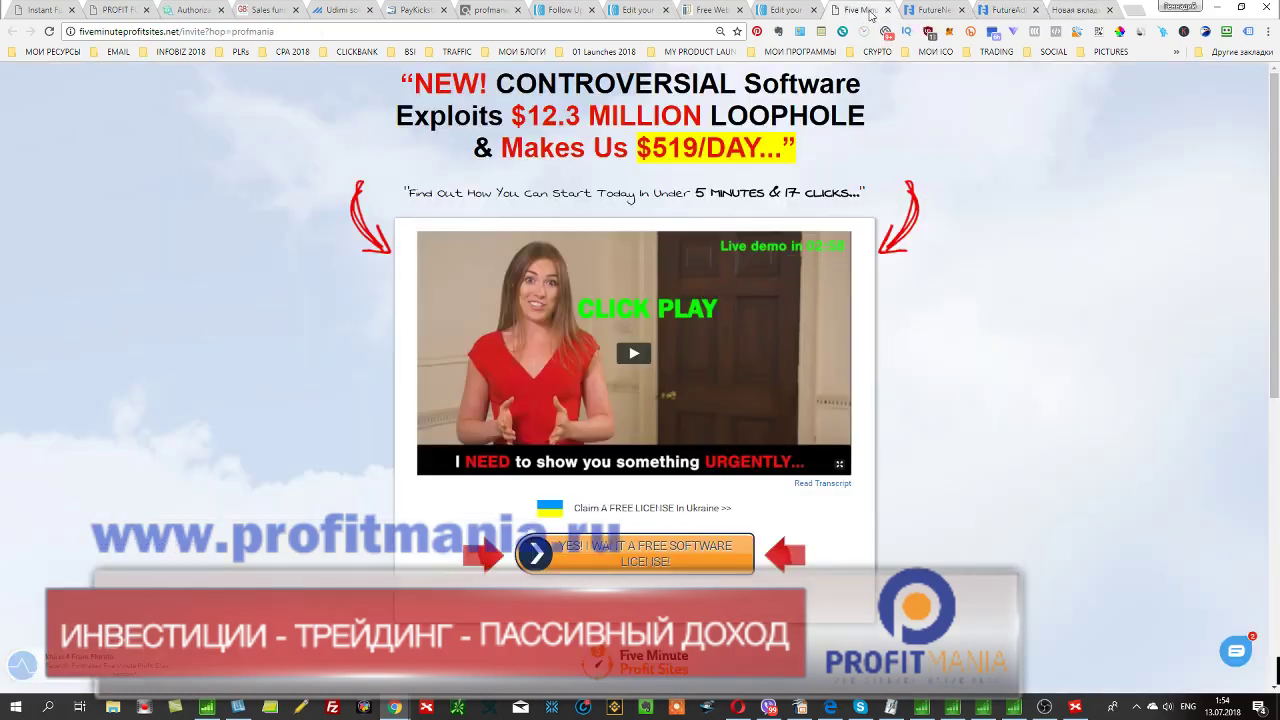
drag(399, 85, 800, 150)
right_click(767, 150)
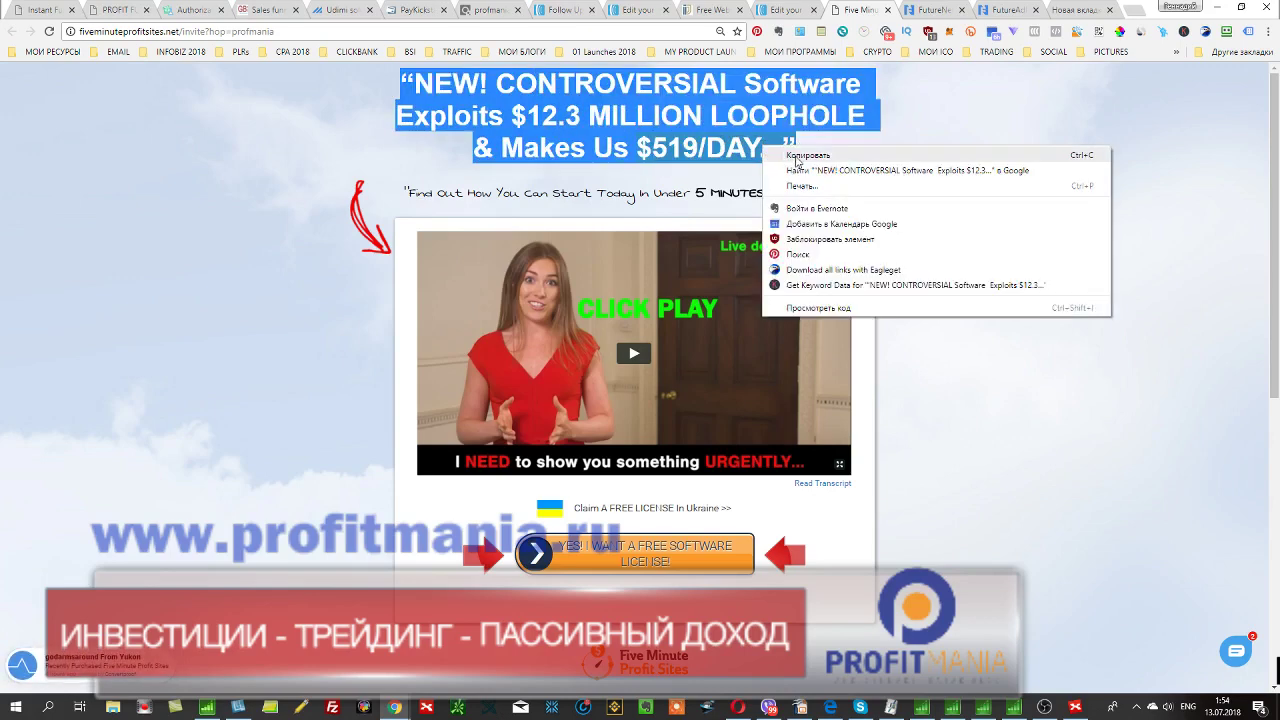
click(799, 157)
click(1005, 12)
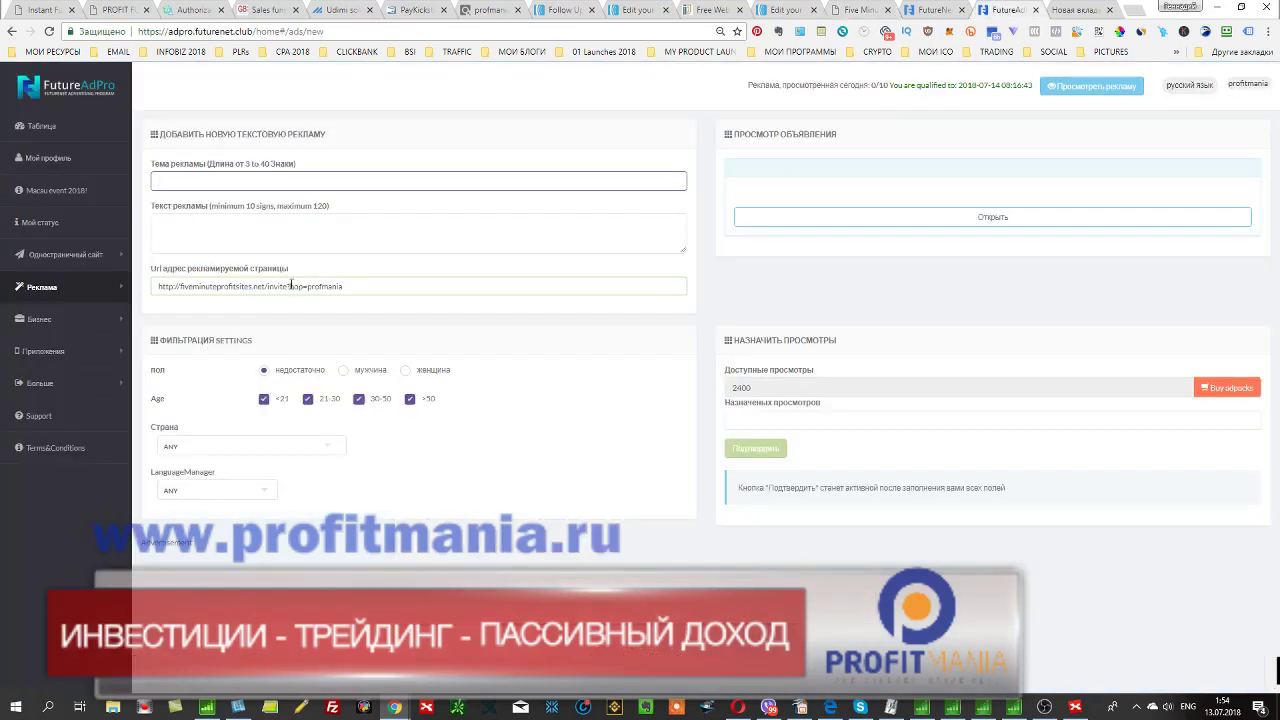
click(226, 232)
key(ctrl+v)
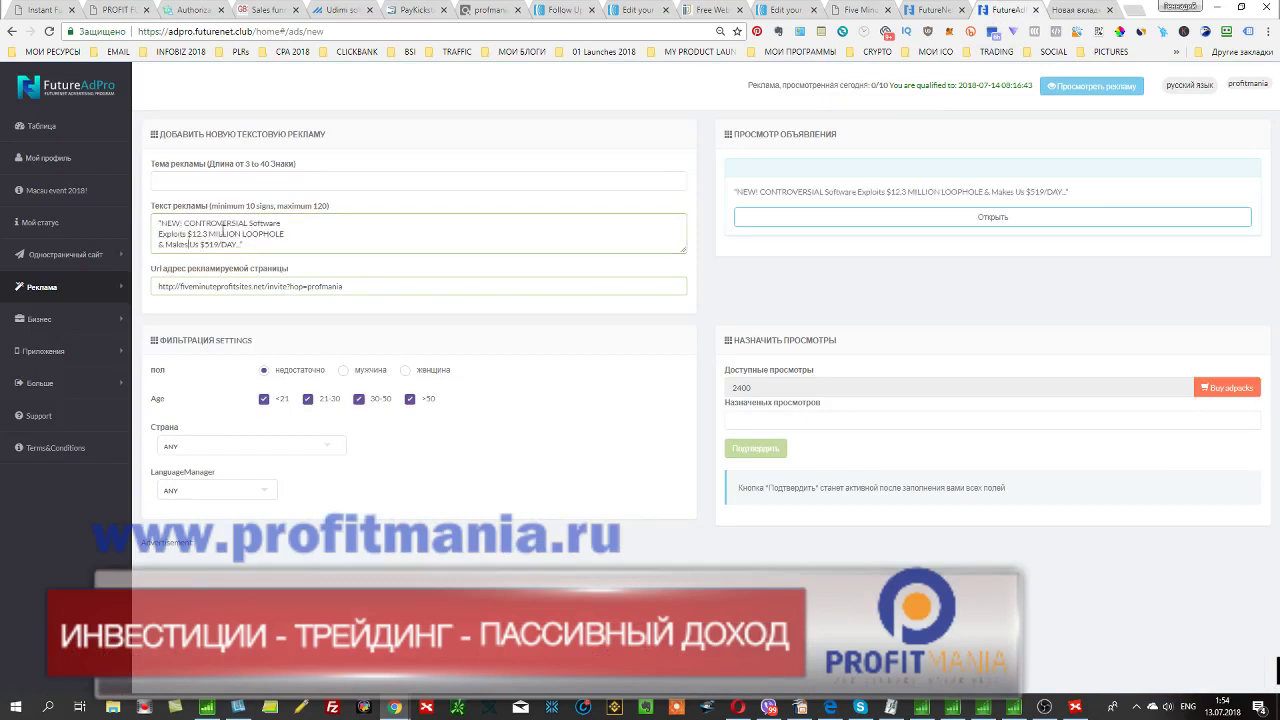
Set the ad's subject to "$519 PER DAY INCOME SYSTEM".
click(205, 180)
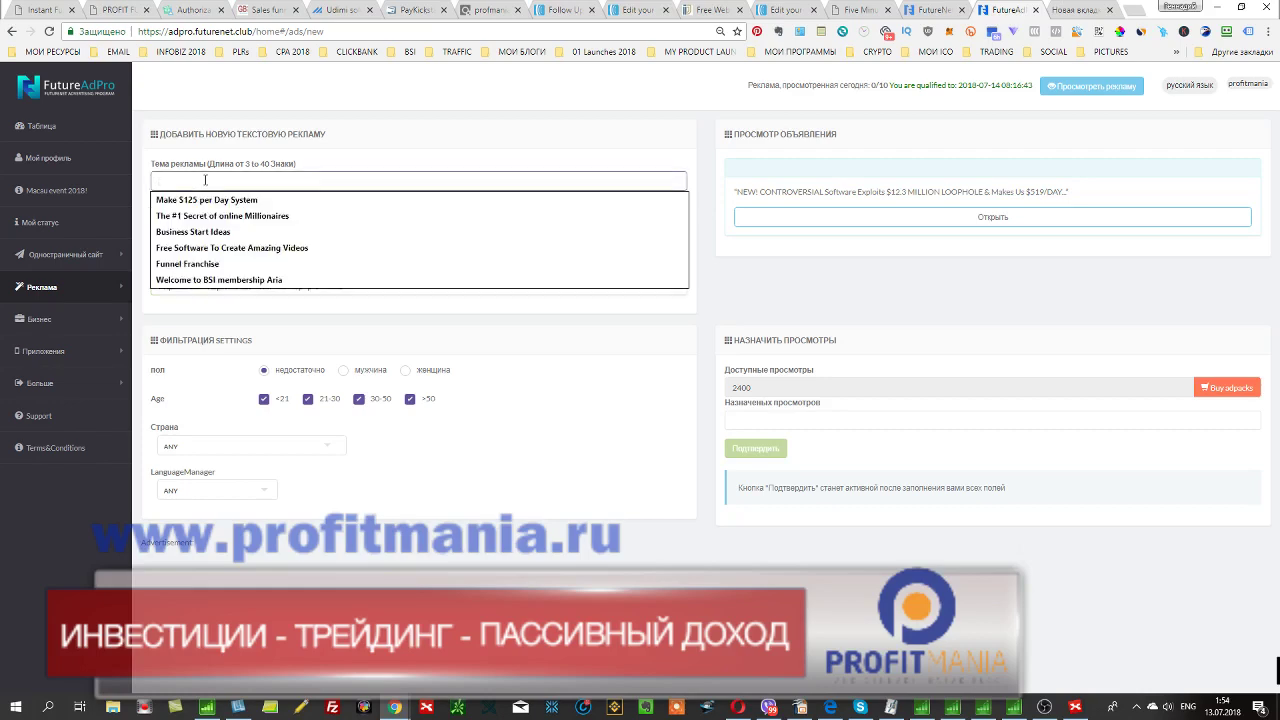
text($51)
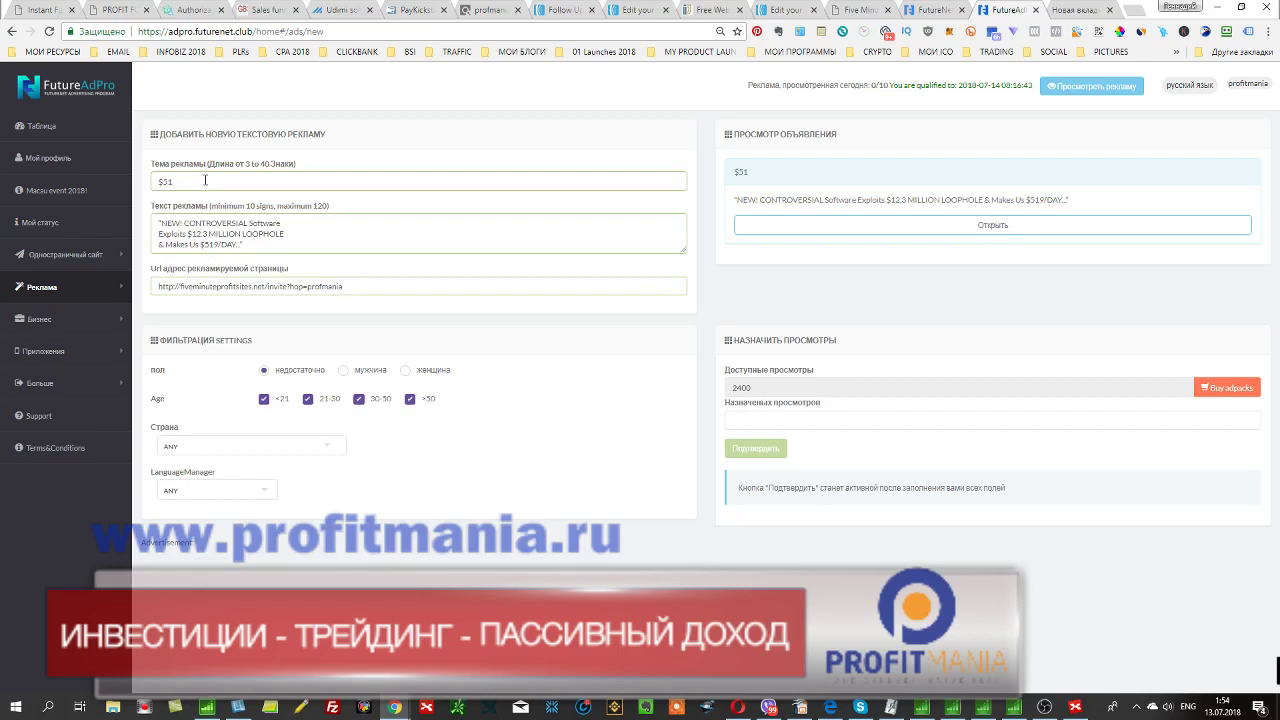
text(9 PER DAY SYSTM)
key(BackSpace)
text(EM)
text(INCOME)
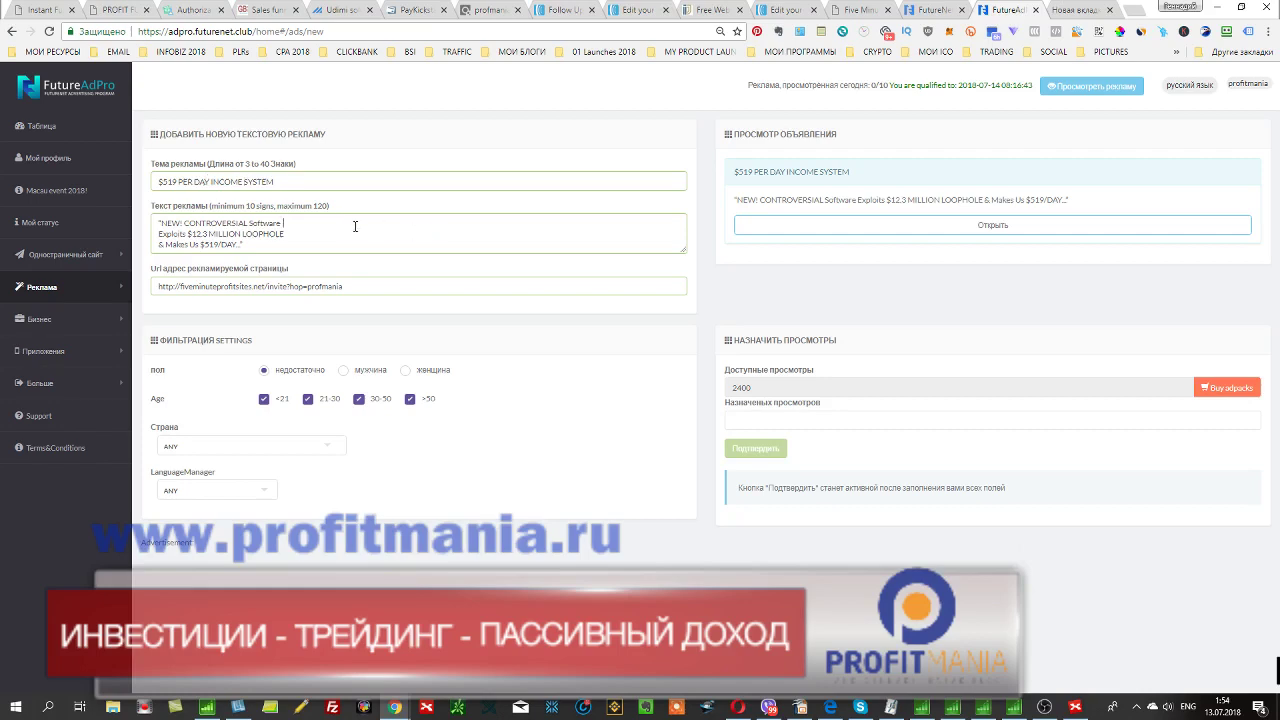
Remove the line breaks and the surrounding quotation marks from the ad text so it runs on one line.
key(Delete)
key(Delete)
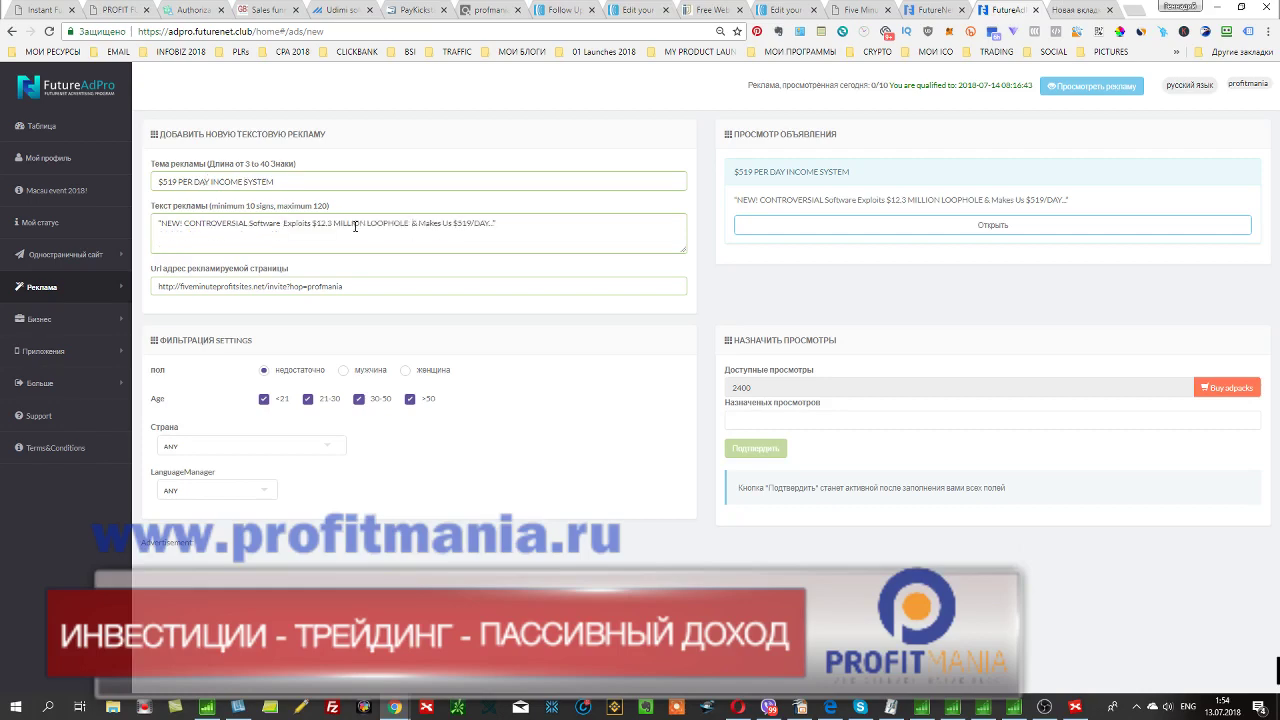
key(Delete)
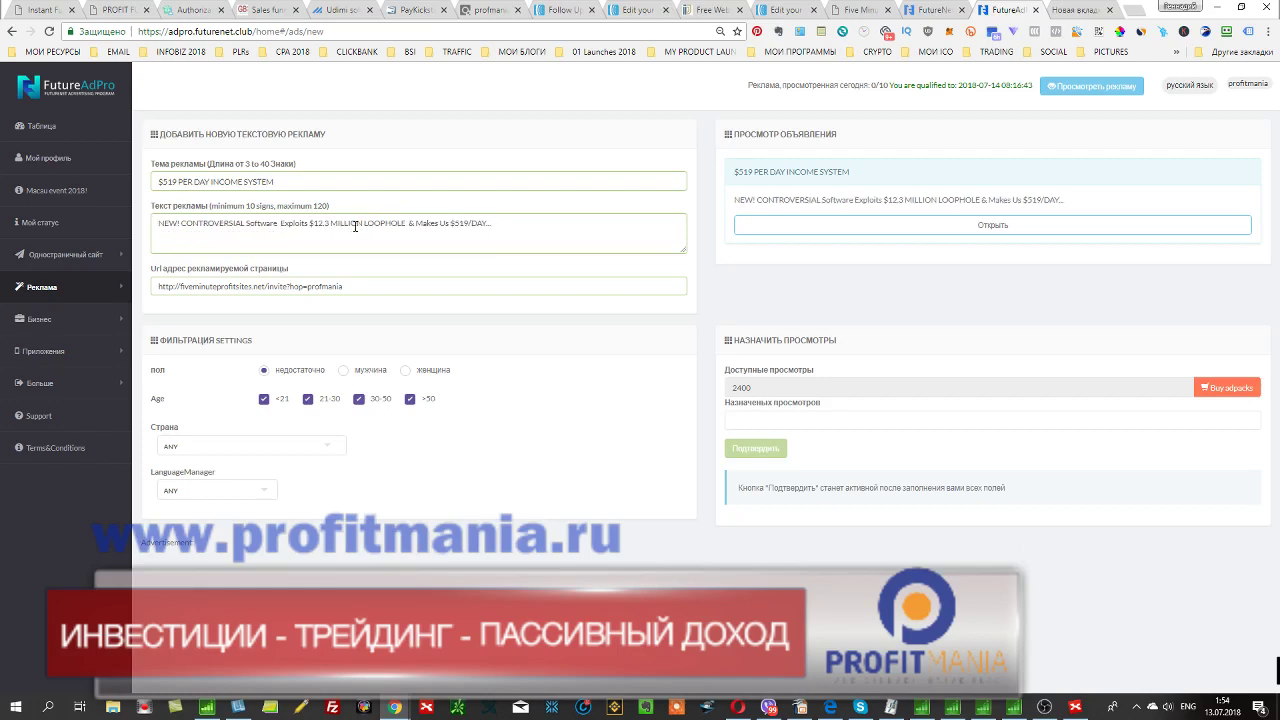
Exclude the under-21 and 21-30 age groups from the ad's audience and set the language filter to English.
click(265, 401)
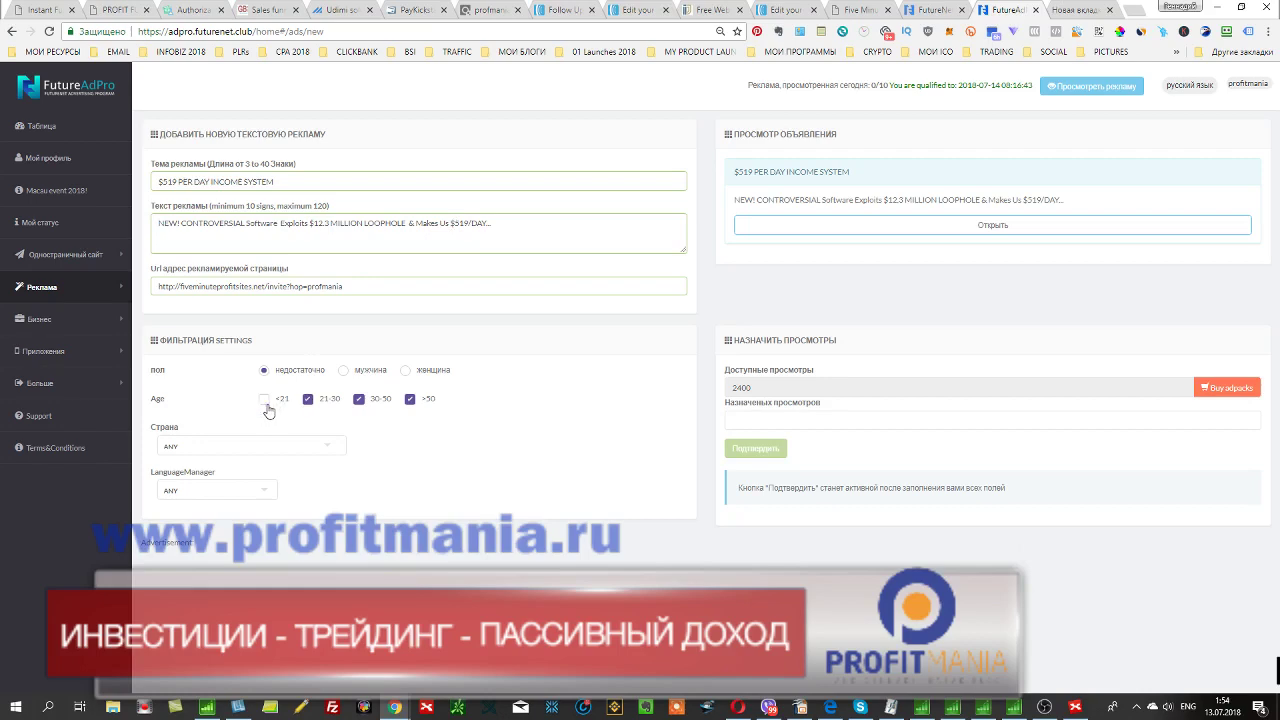
click(323, 403)
click(325, 450)
click(325, 450)
click(228, 500)
click(219, 522)
Assign 2400 views to the new ad and submit it.
click(808, 419)
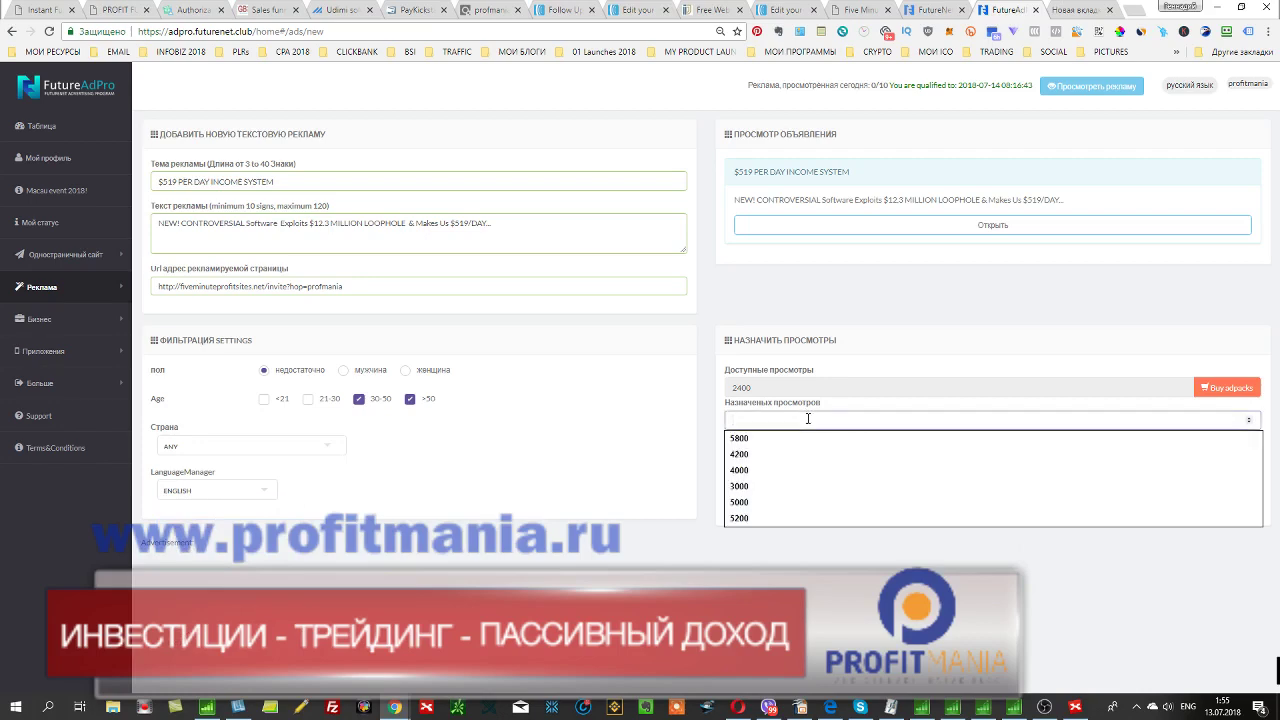
text(2400)
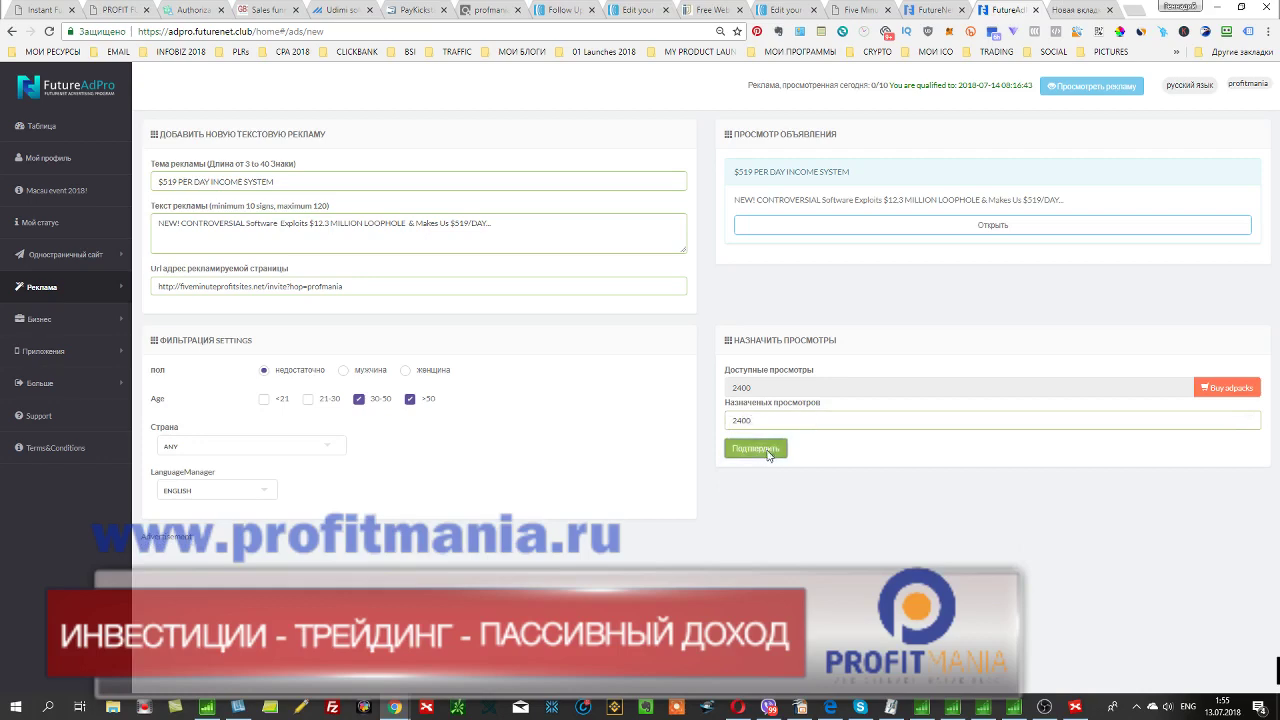
click(766, 451)
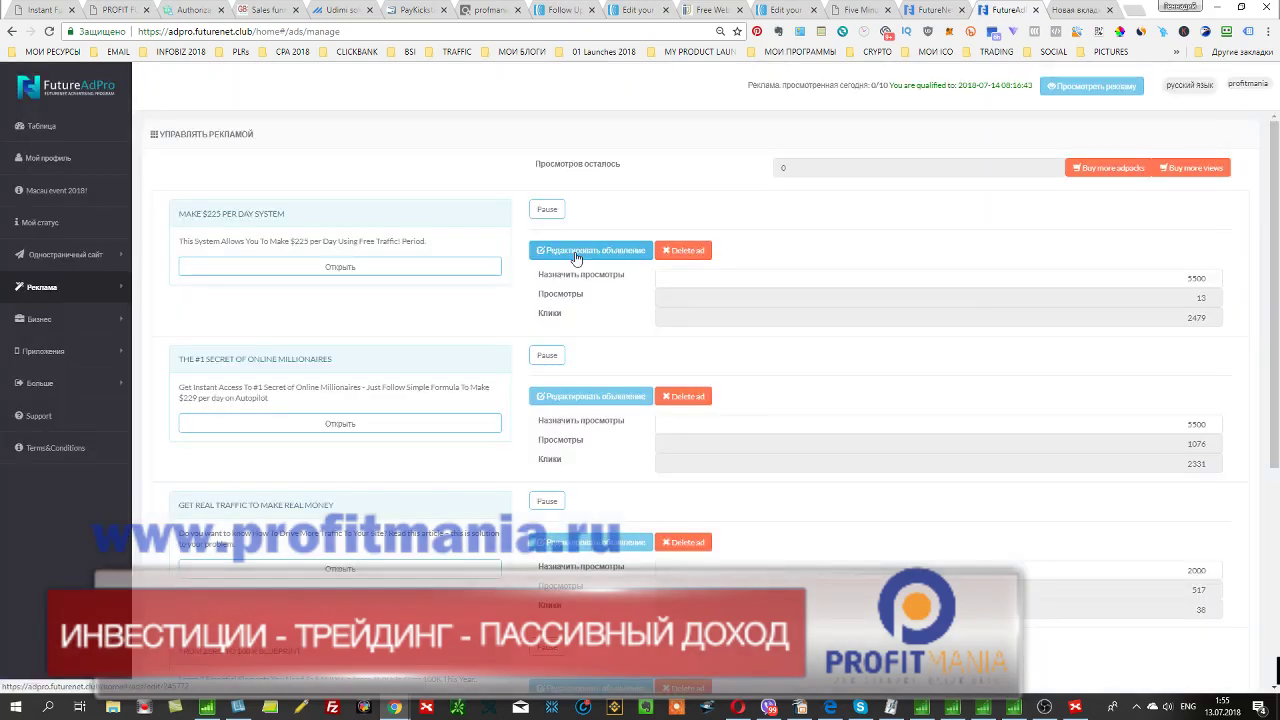
Open the edit form of the "Make $225 per Day System" ad in a new browser tab and view it.
right_click(327, 276)
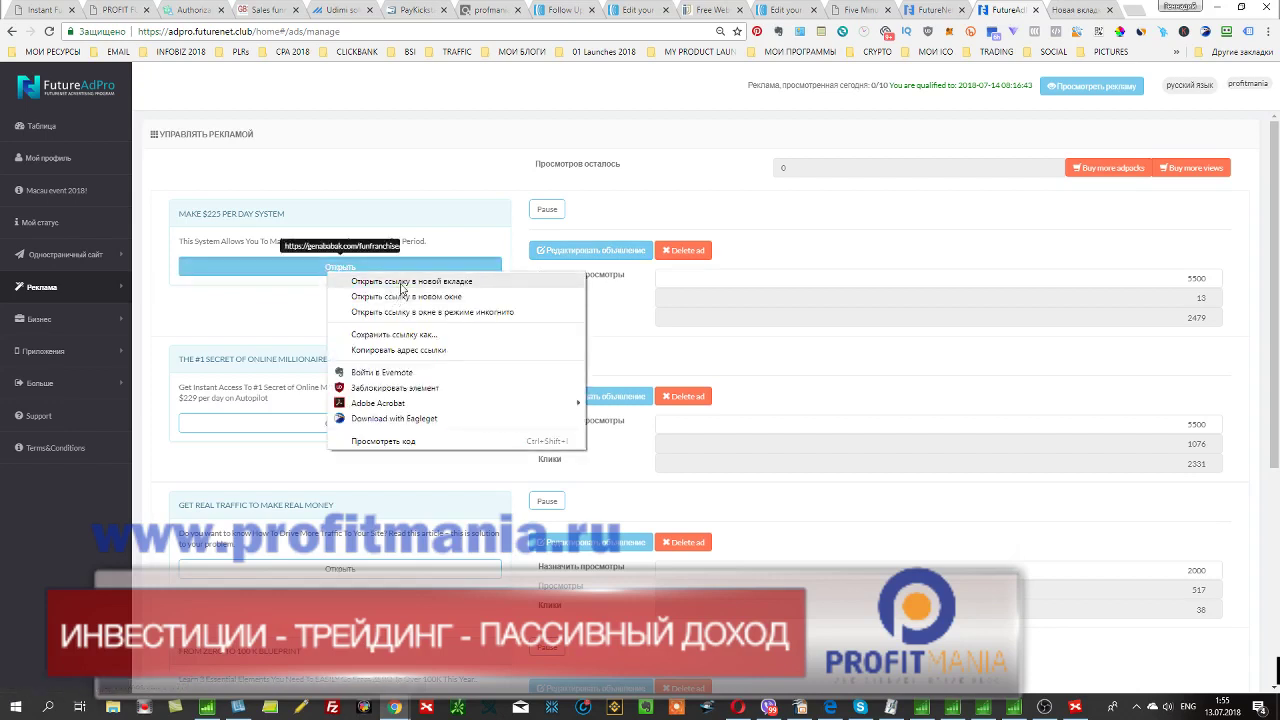
click(402, 289)
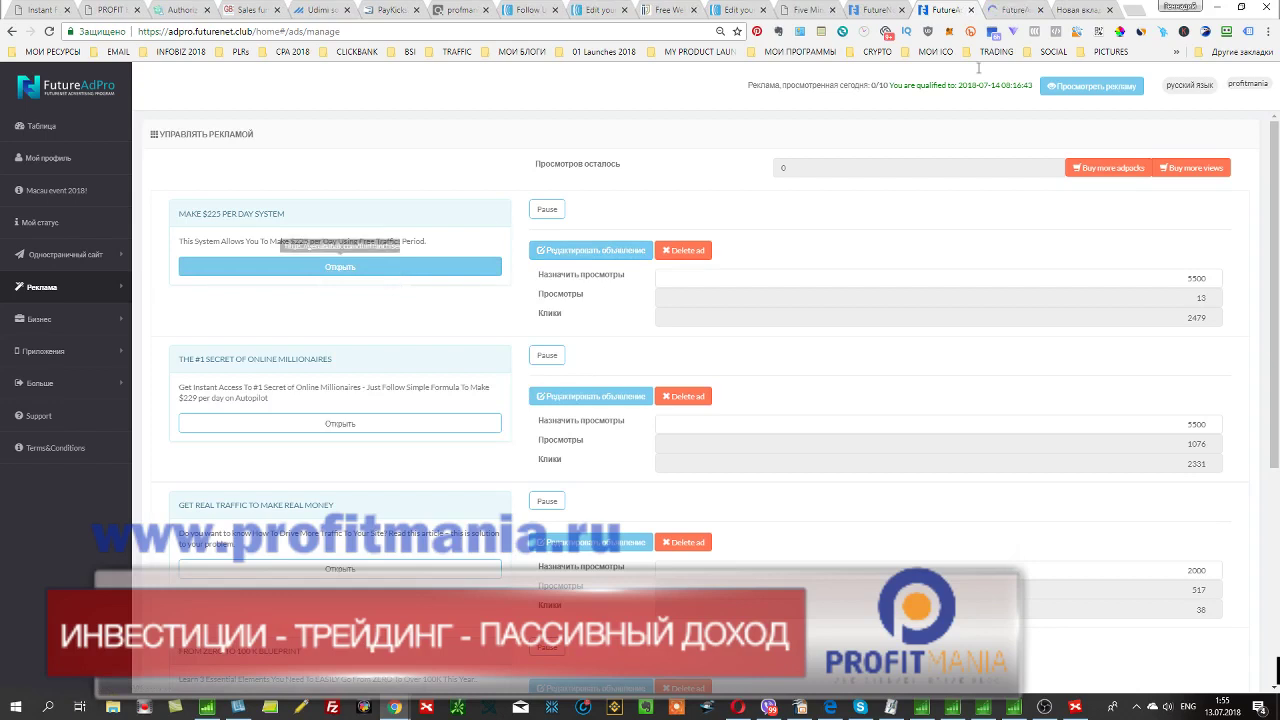
click(1012, 14)
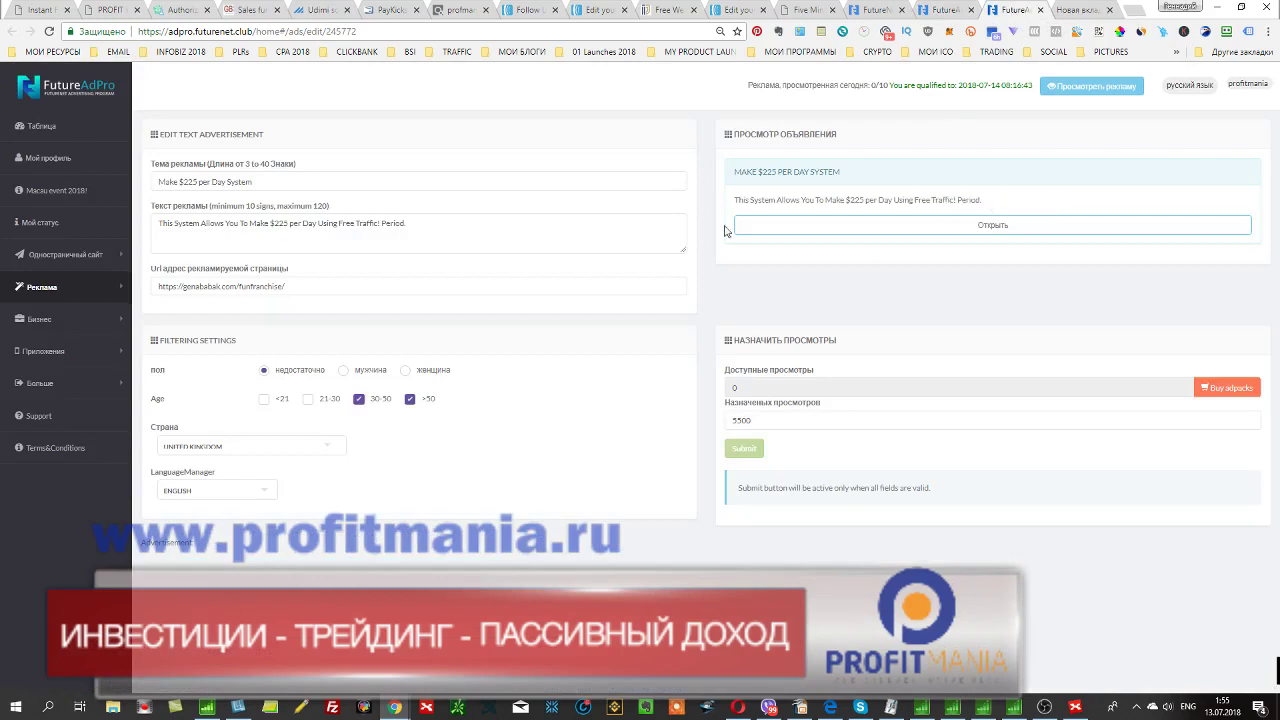
Open the ad's landing page, dismiss the traffic offer popup and view the form behind REGISTER NOW.
click(951, 226)
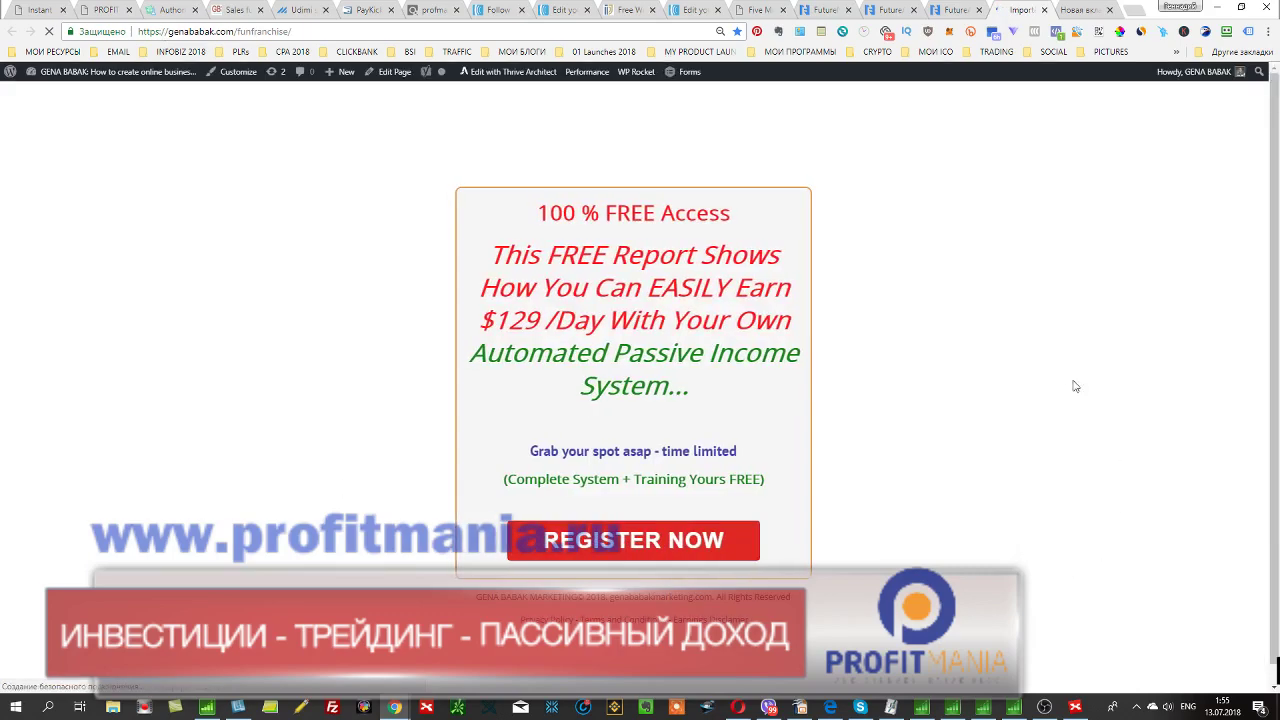
click(672, 550)
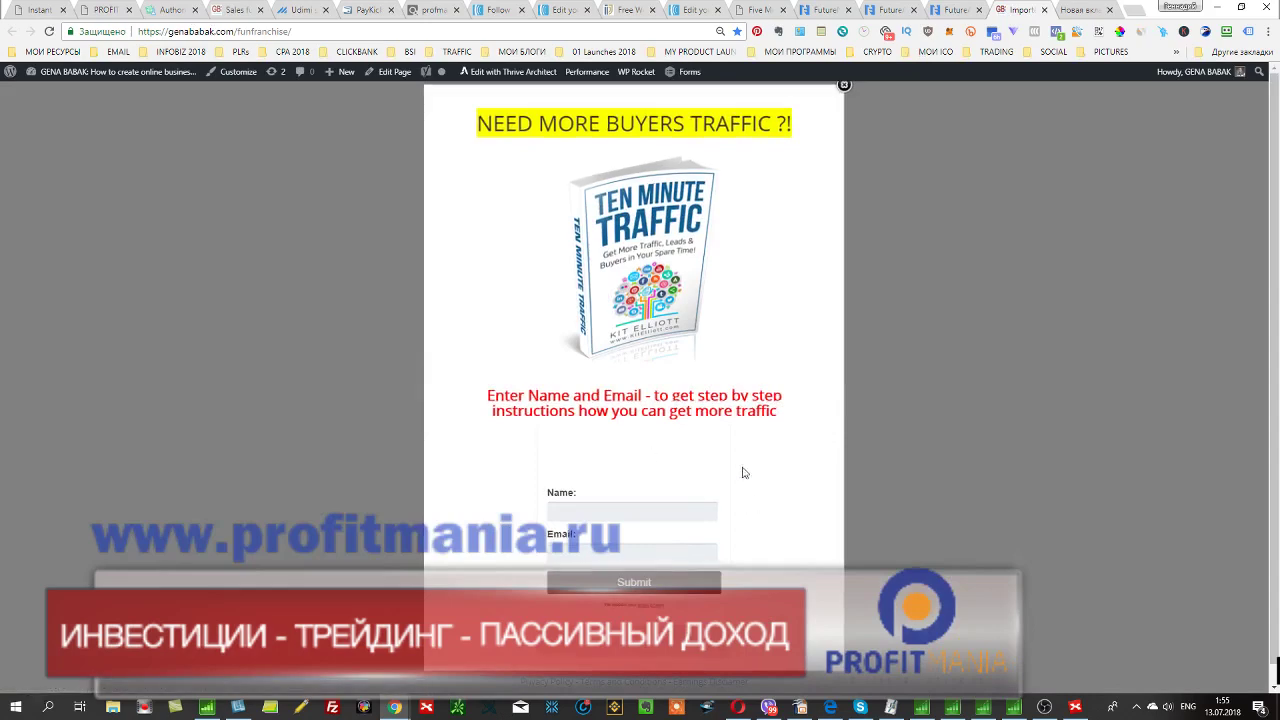
click(843, 86)
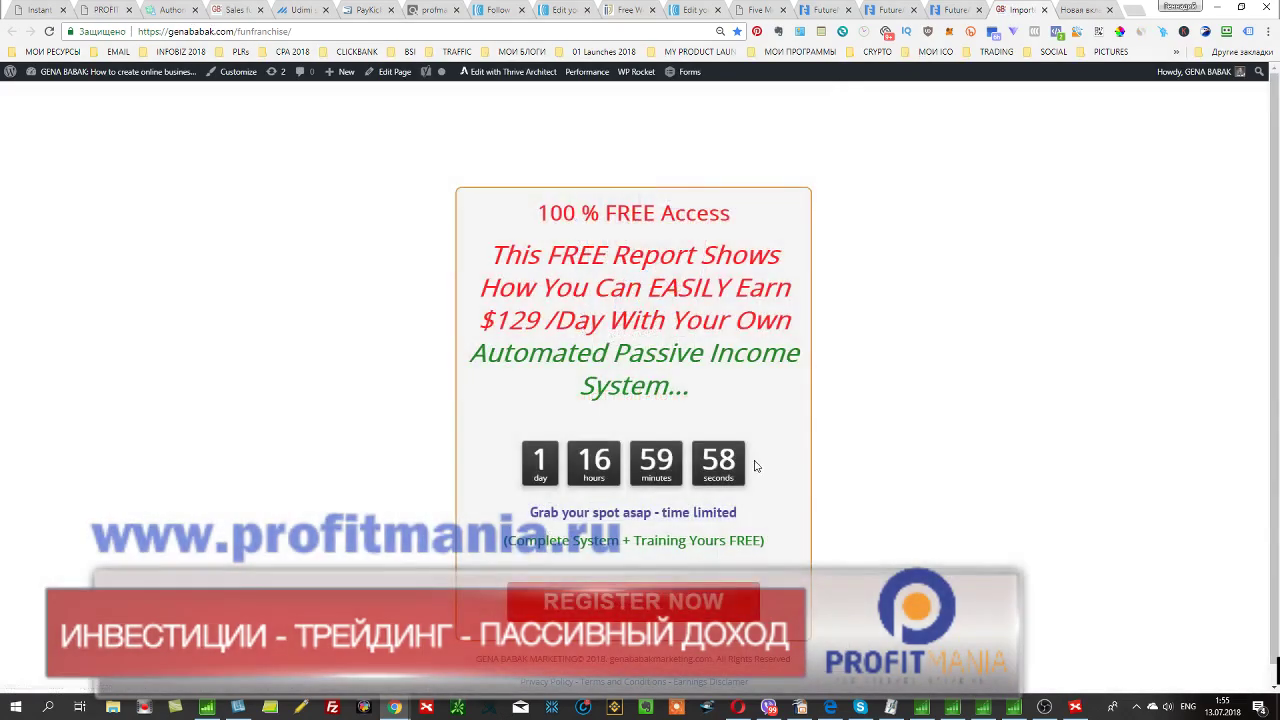
click(621, 603)
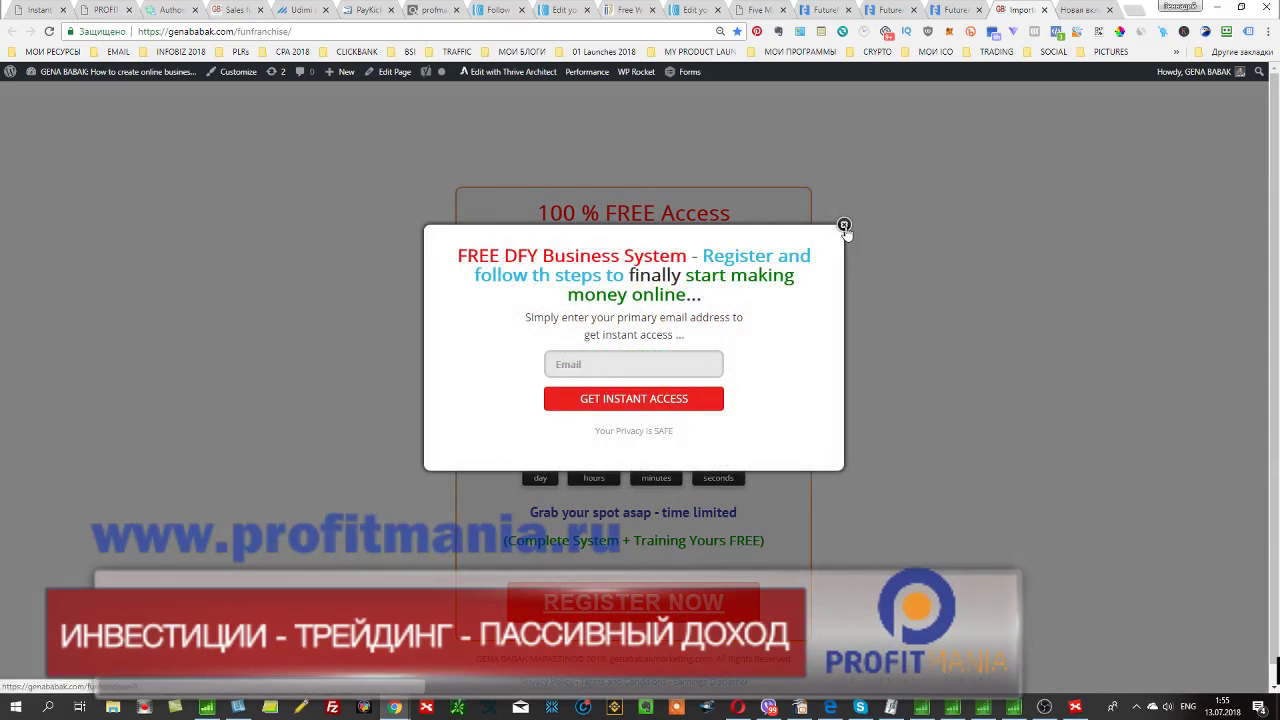
Revisit the Five Minute Profit Sites page, then return to FutureAdPro and open its page of ads for viewing.
click(762, 11)
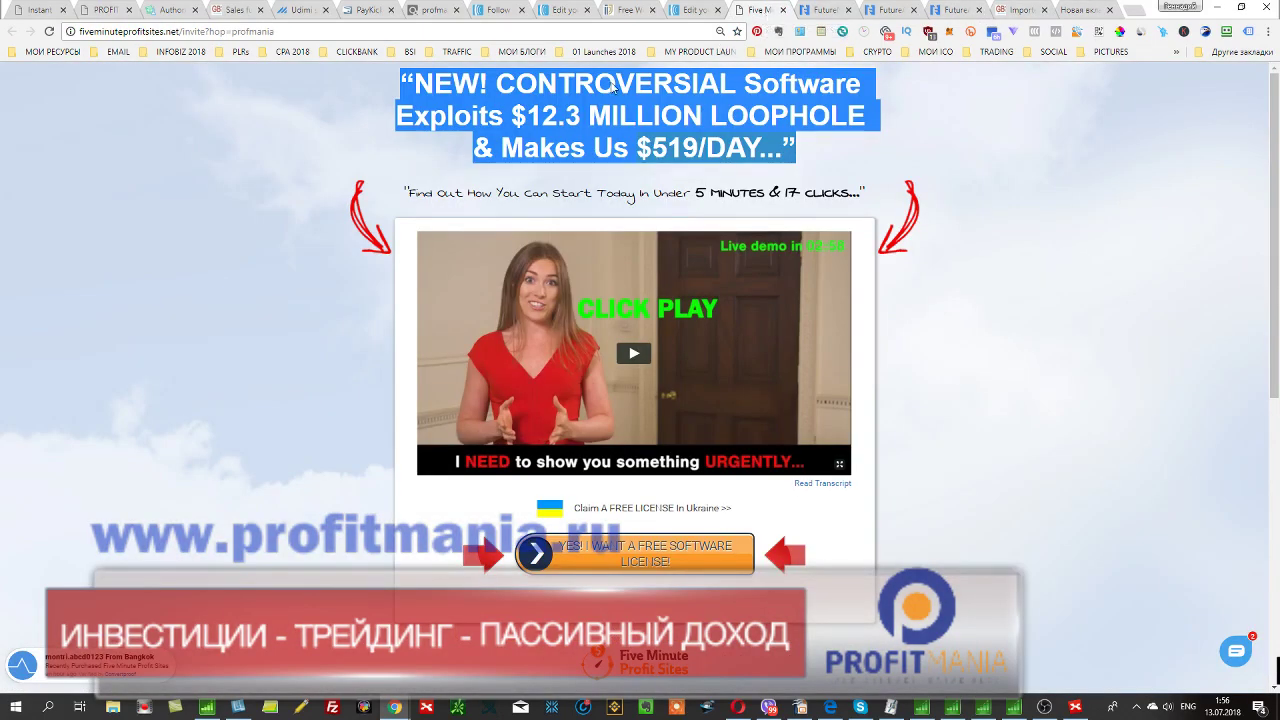
click(944, 11)
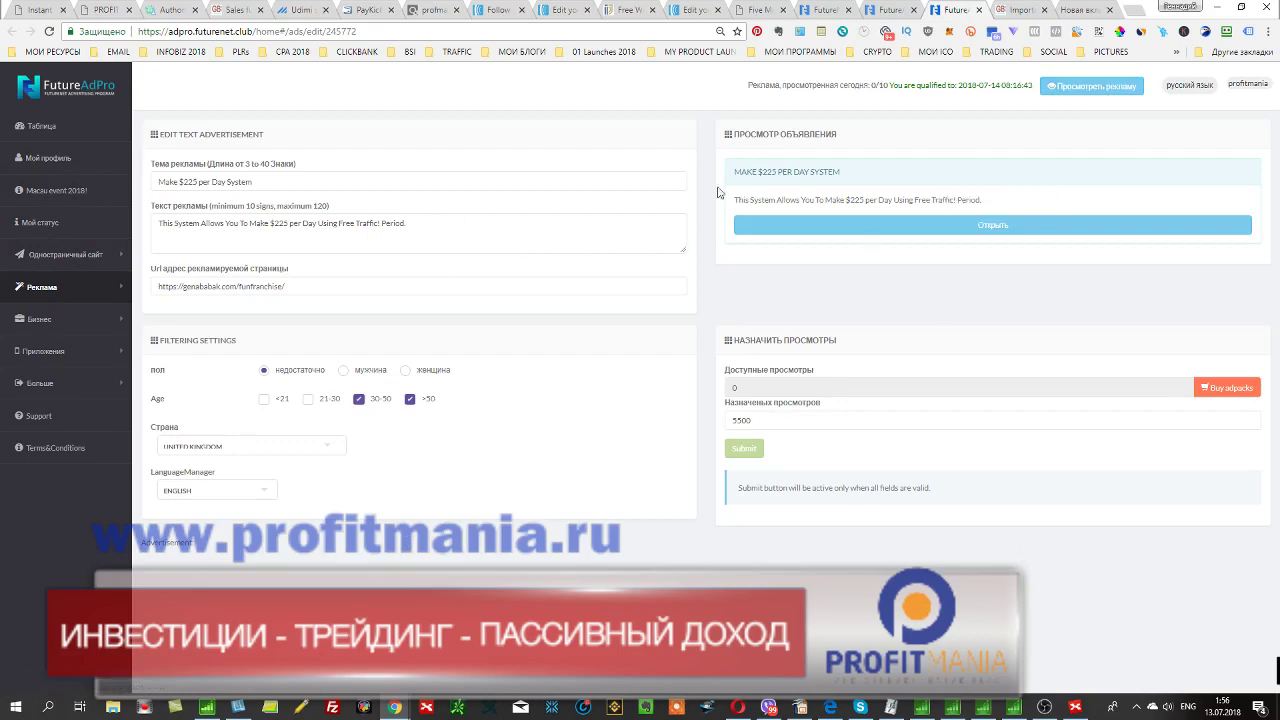
click(1087, 90)
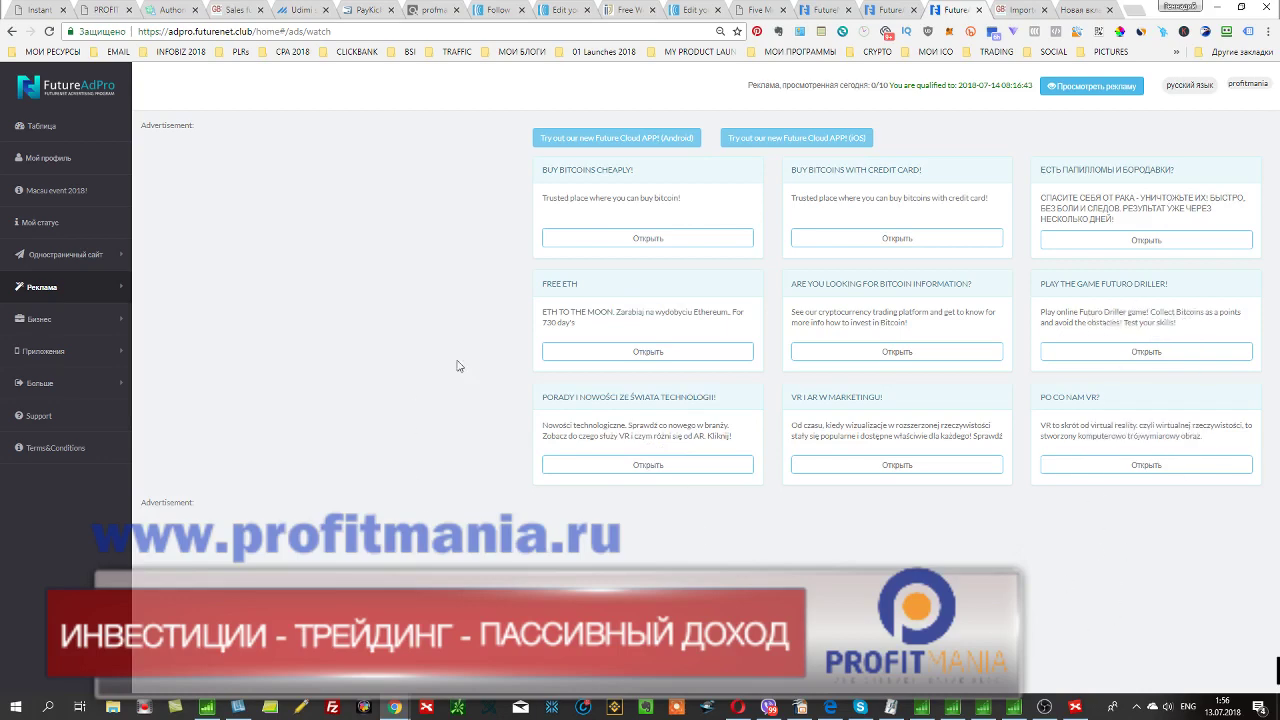
View the "Buy bitcoins cheaply!" ad until its timer completes, advance to the next ad, and open the account dashboard.
click(685, 245)
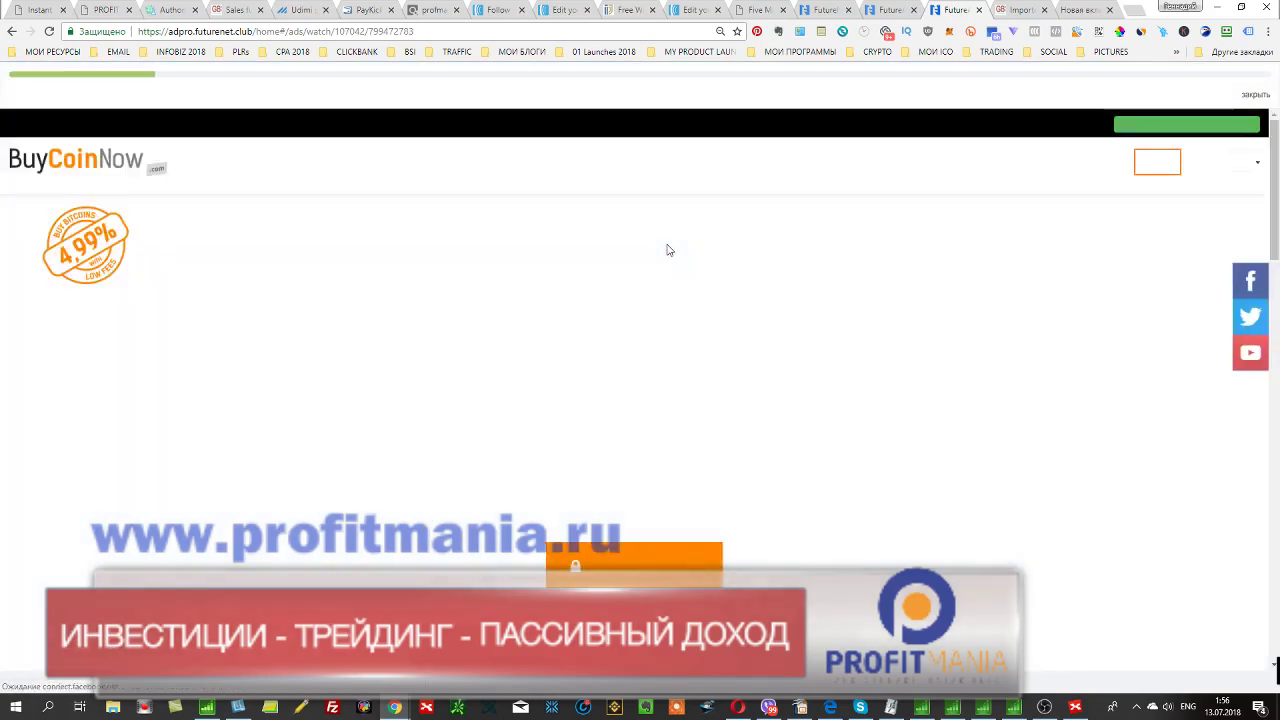
scroll(669, 250, down, 1)
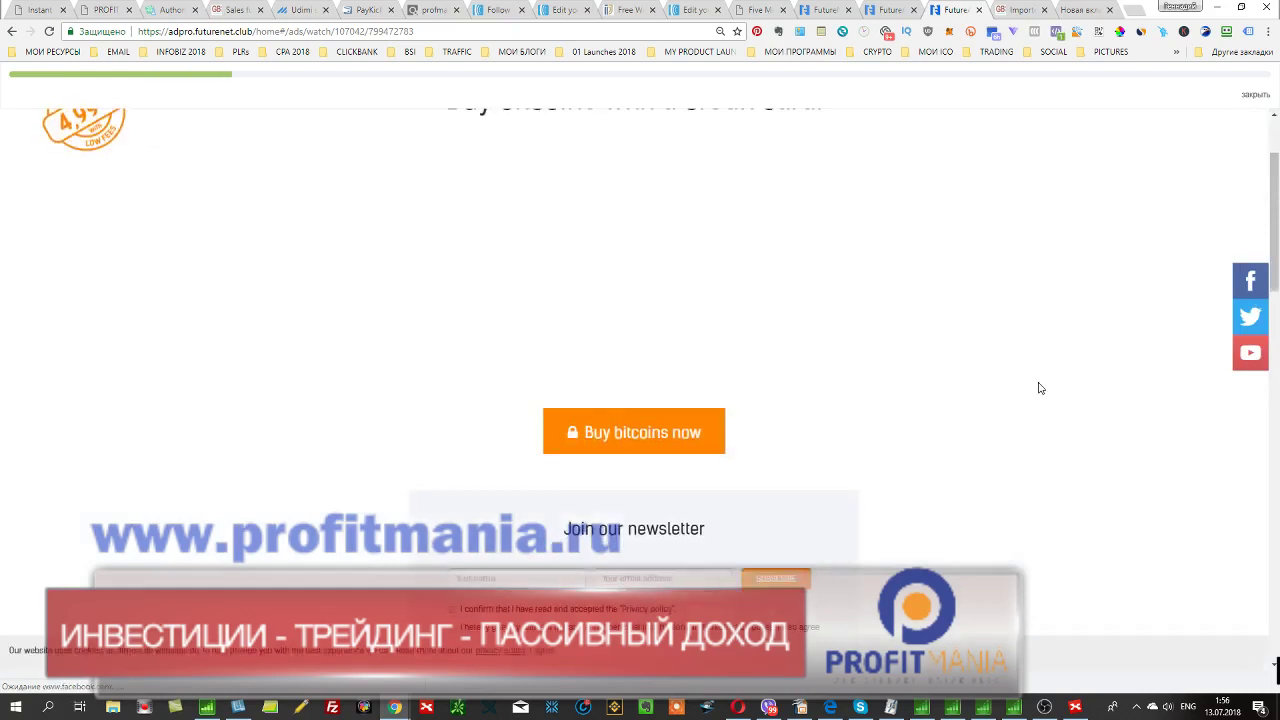
scroll(1030, 450, up, 1)
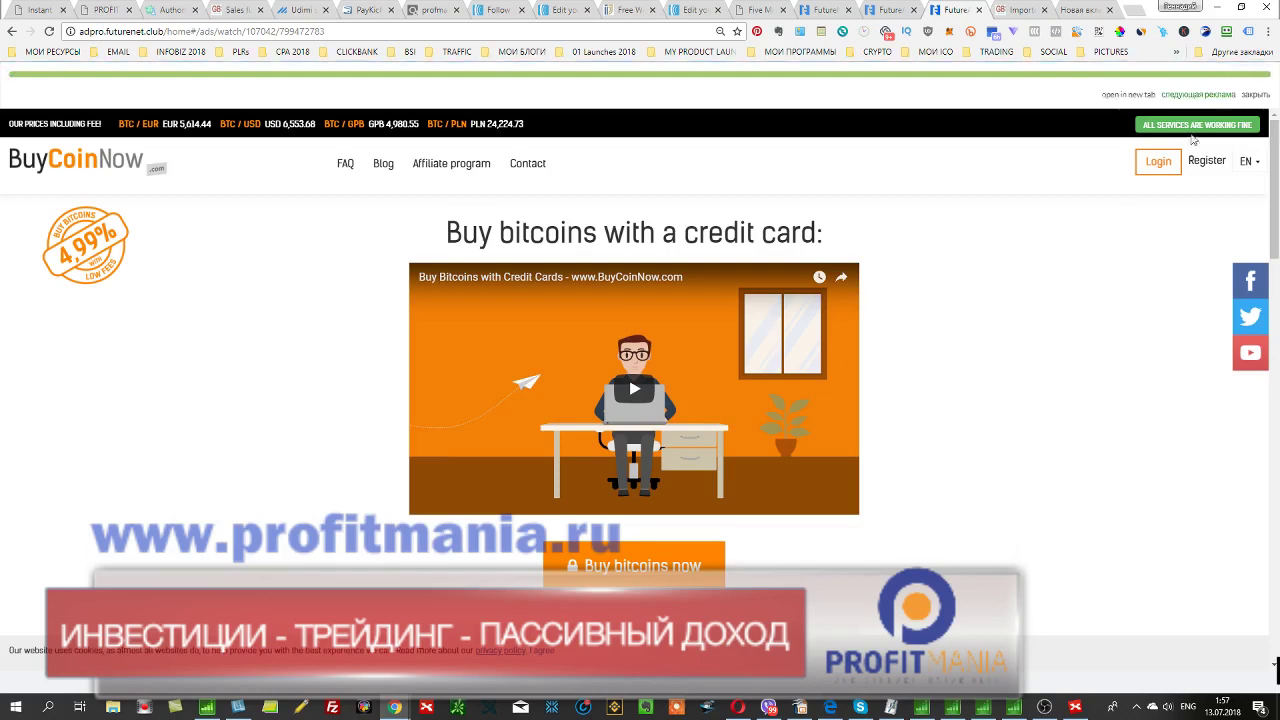
click(1202, 96)
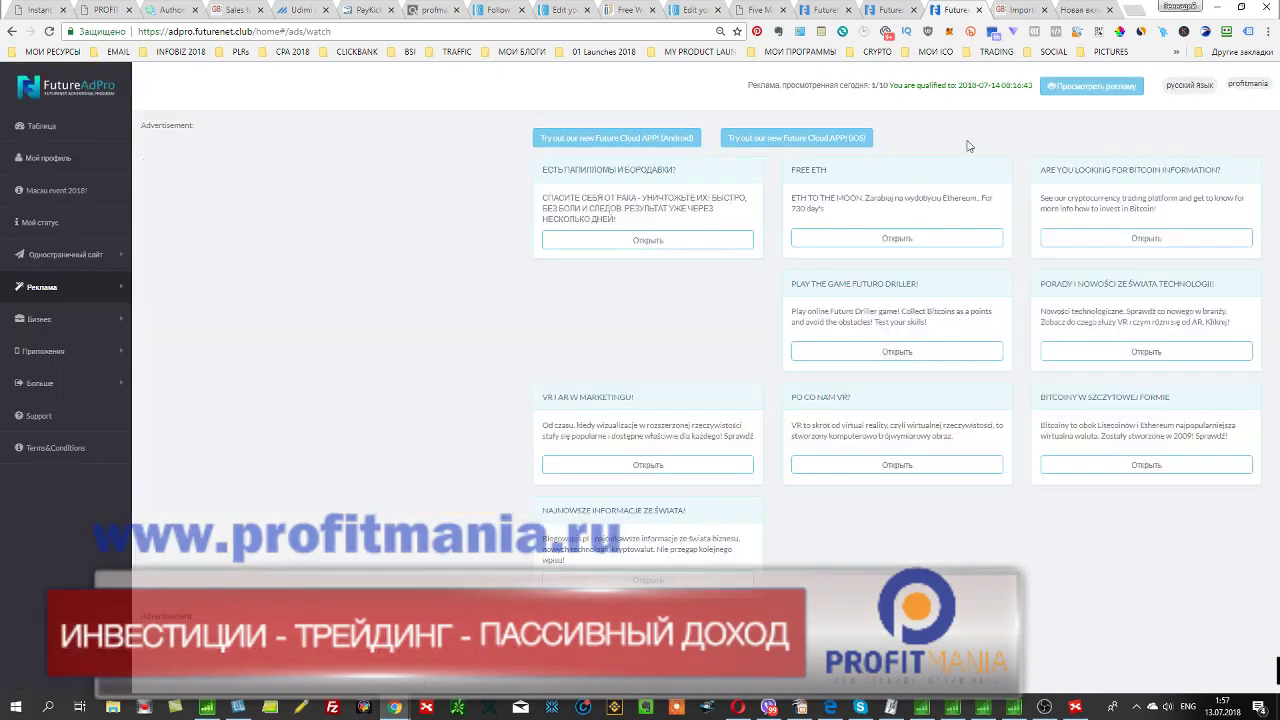
click(33, 127)
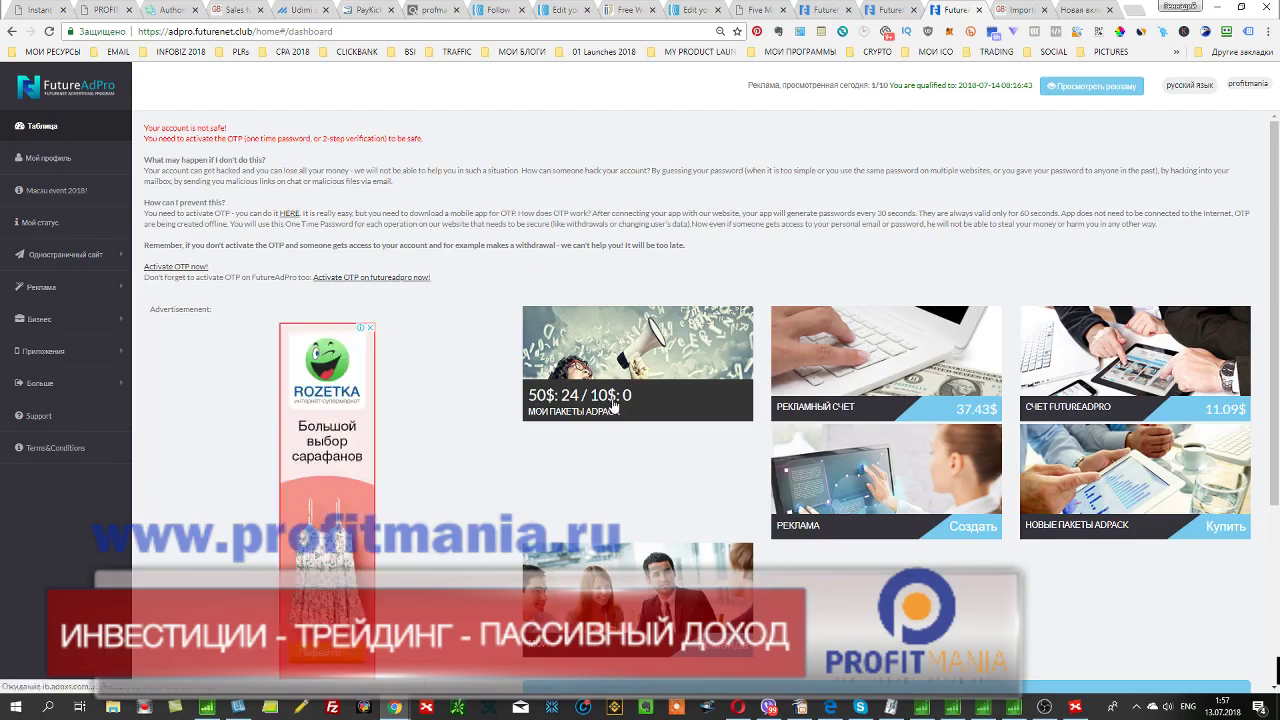
Find the browser tab with the AWeber preview of the "Profit-Spitting Sites in 5 Minutes?" email and close it.
click(640, 10)
click(700, 10)
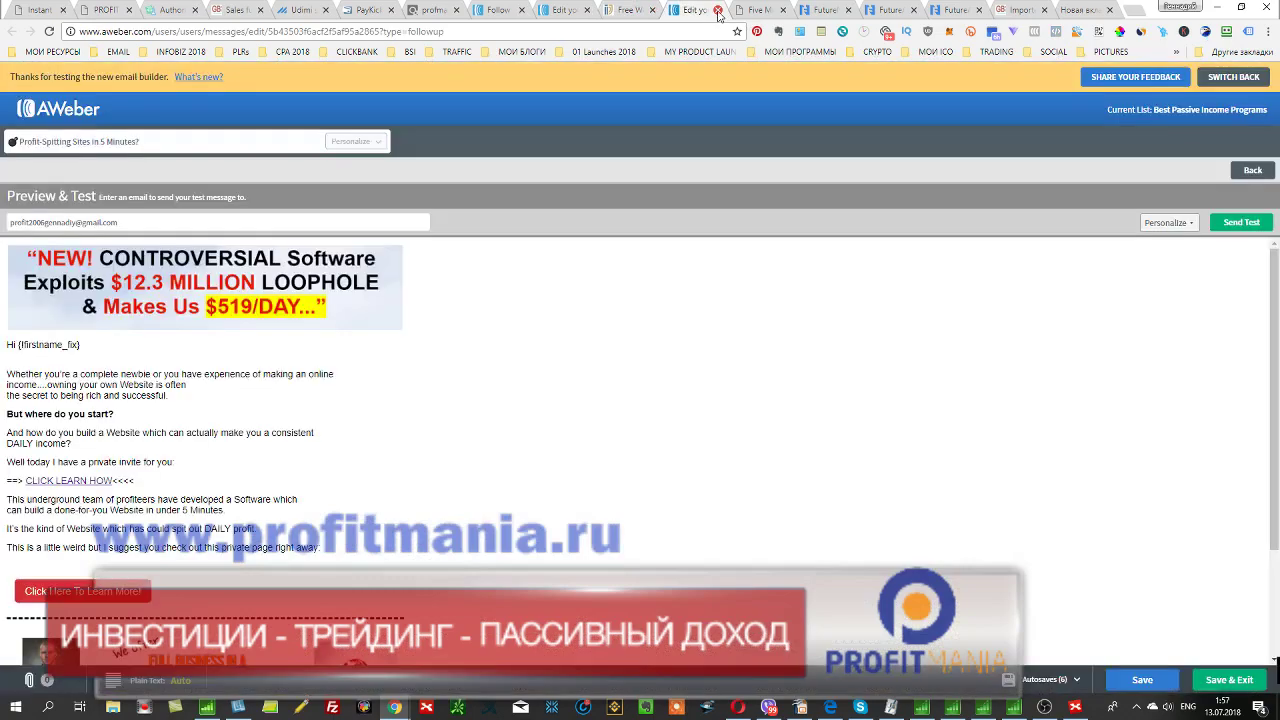
click(717, 10)
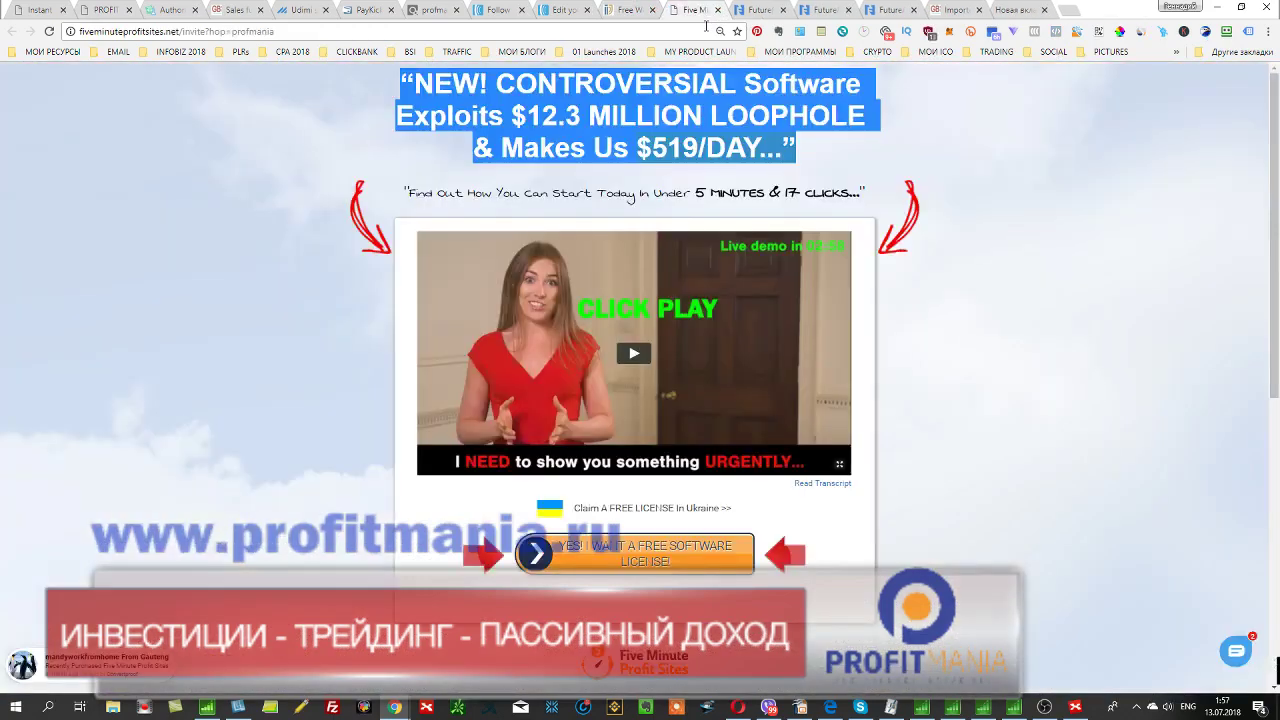
Return to the FutureAdPro ad management page and review every ad's assigned views, views and clicks, including the "$519 Per Day Income System" ad.
click(761, 12)
click(827, 11)
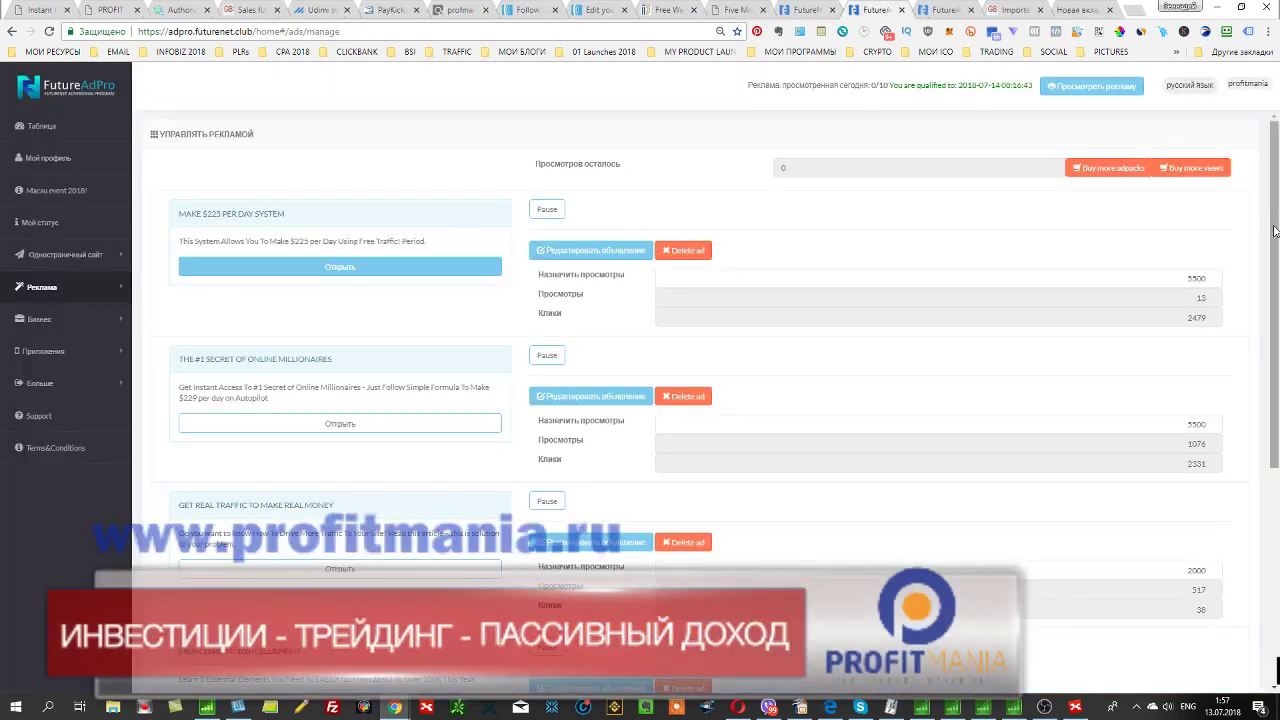
scroll(1265, 360, down, 2)
scroll(1265, 370, down, 1)
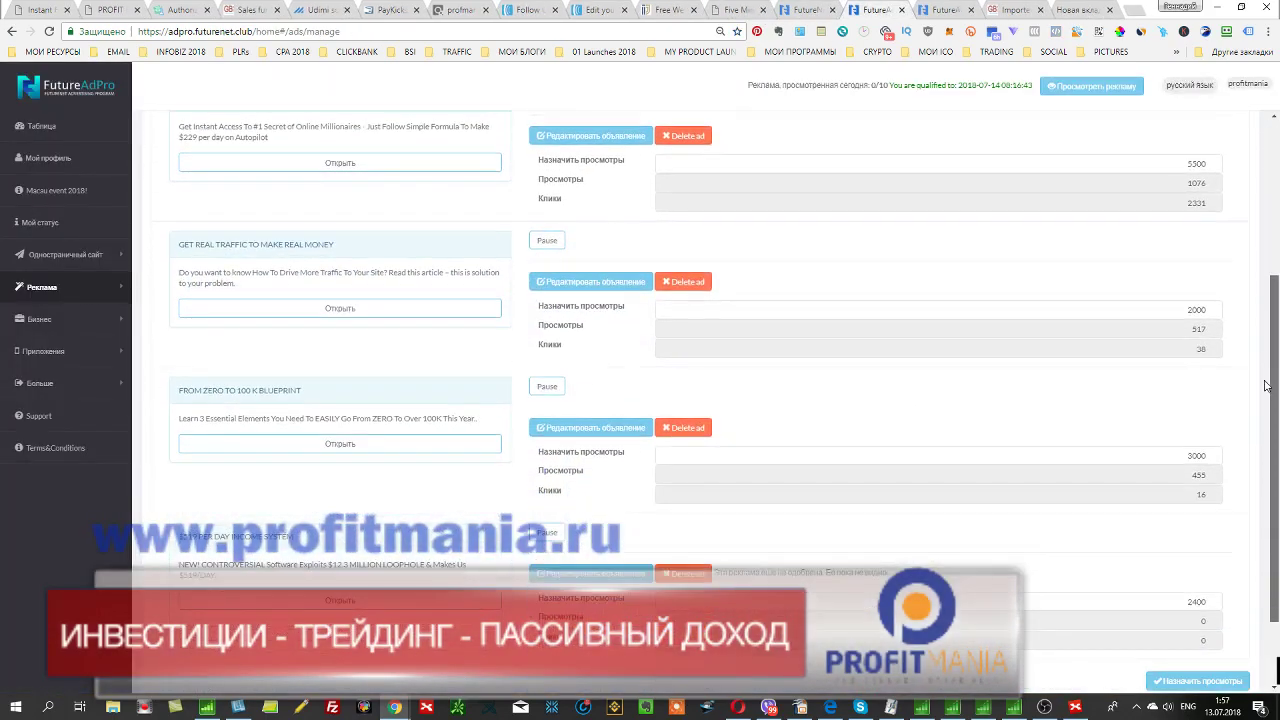
drag(1265, 386, 1272, 450)
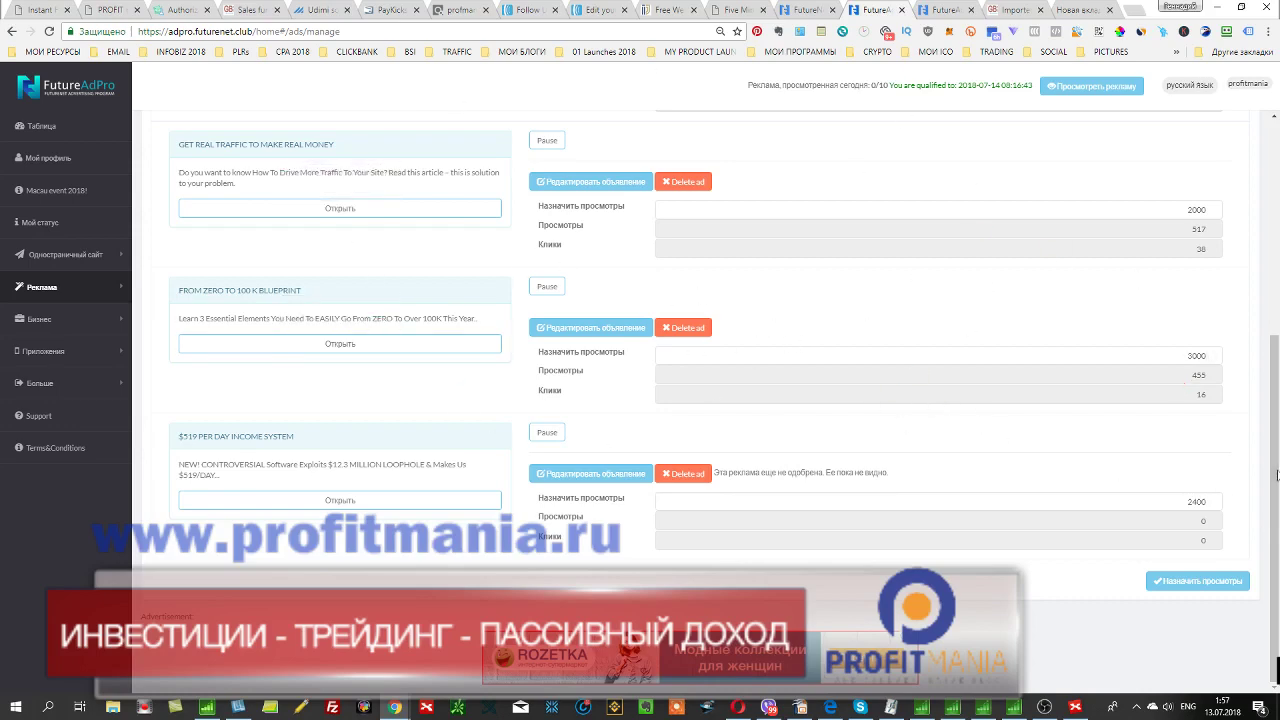
scroll(700, 300, up, 4)
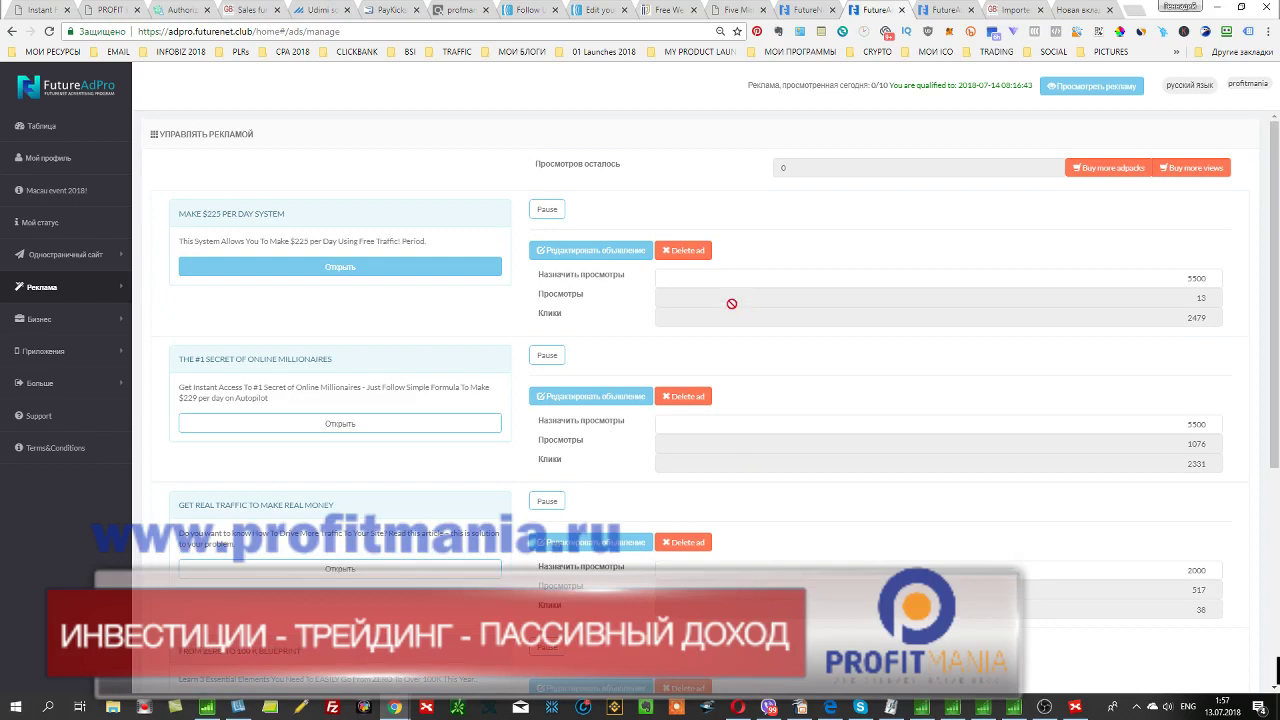